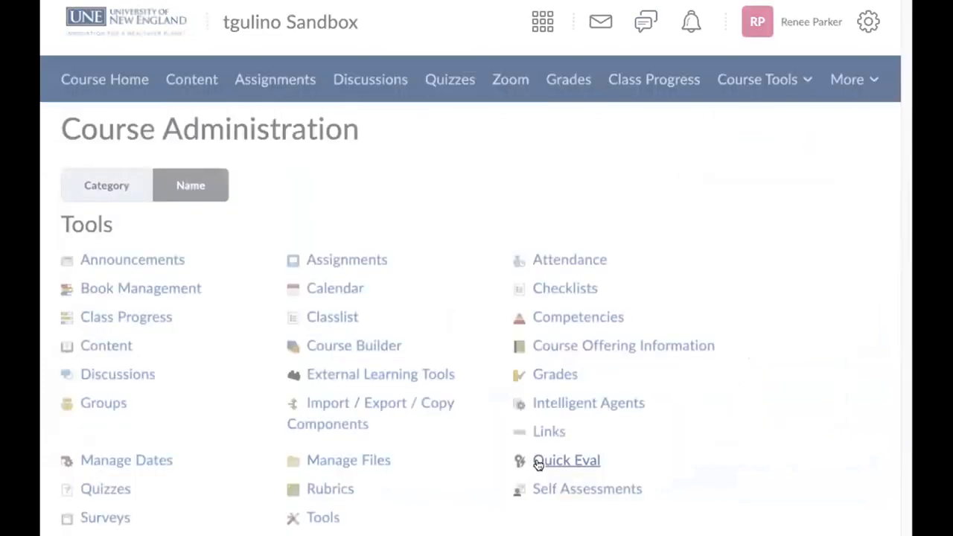
- Open Quick Eval from the course tools and evaluate all new posts for Discussion 1
{"action": "left_click", "coordinate": [546, 462]}
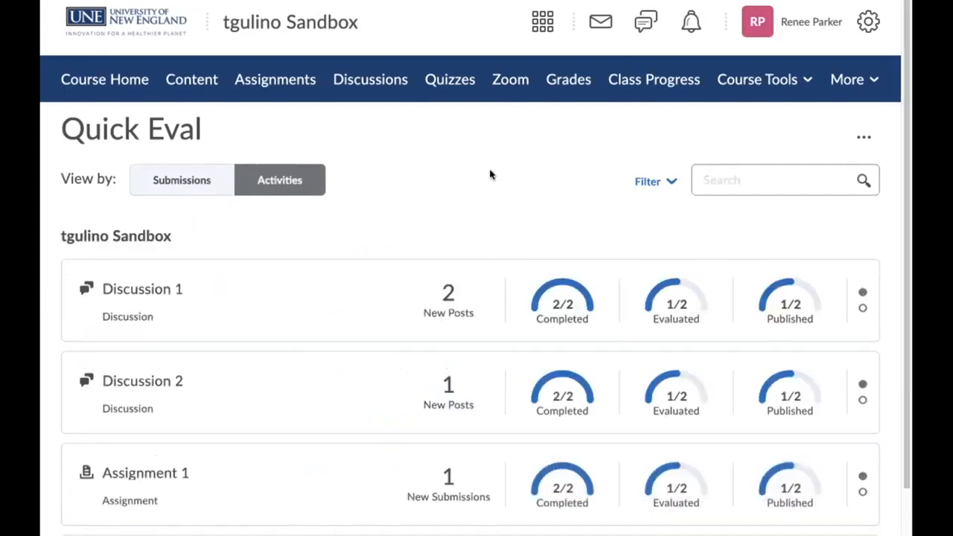
{"action": "scroll", "coordinate": [489, 175], "scroll_direction": "down", "scroll_amount": 3}
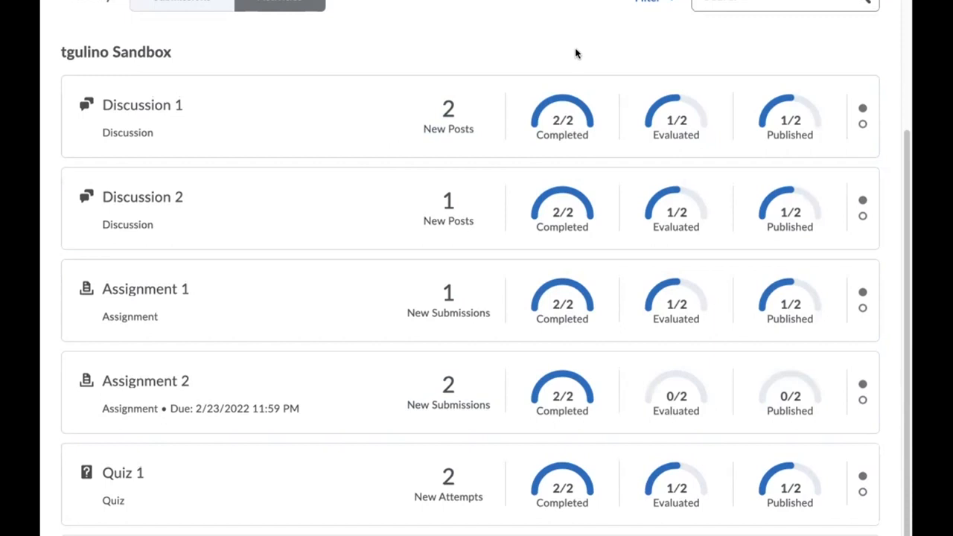
{"action": "mouse_move", "coordinate": [291, 102]}
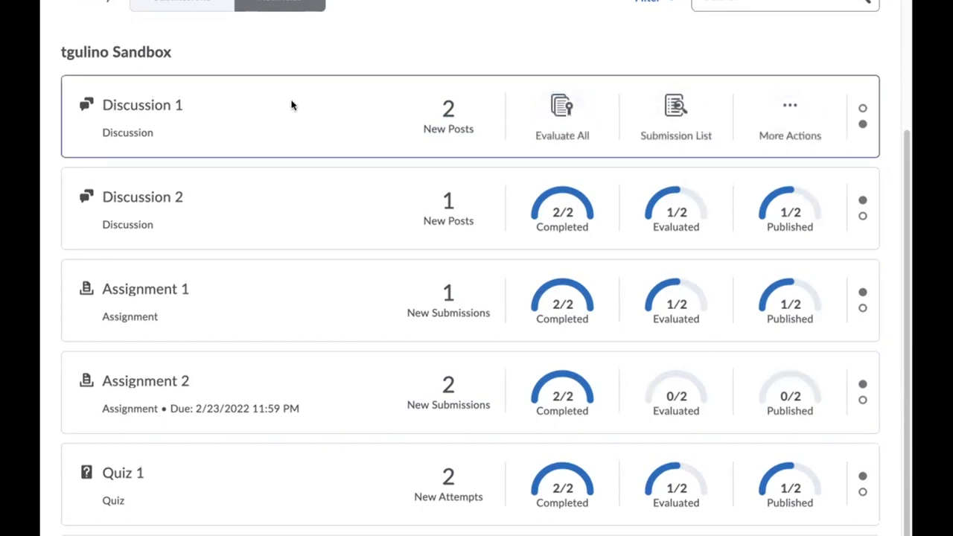
{"action": "left_click", "coordinate": [563, 107]}
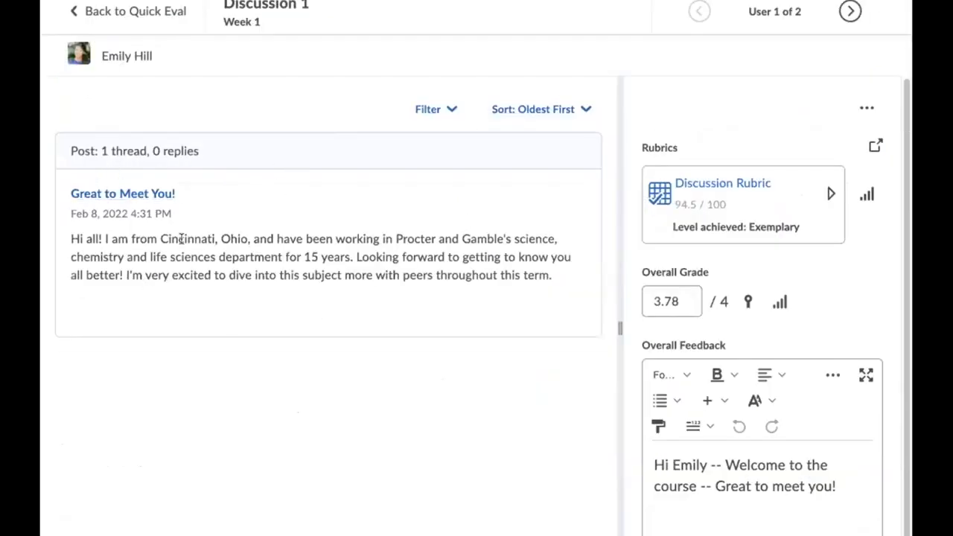
- Expand the first student's Discussion Rubric and rate Critical and Innovative Thinking - Initial Post (concepts) as Exemplary
{"action": "left_click", "coordinate": [712, 186]}
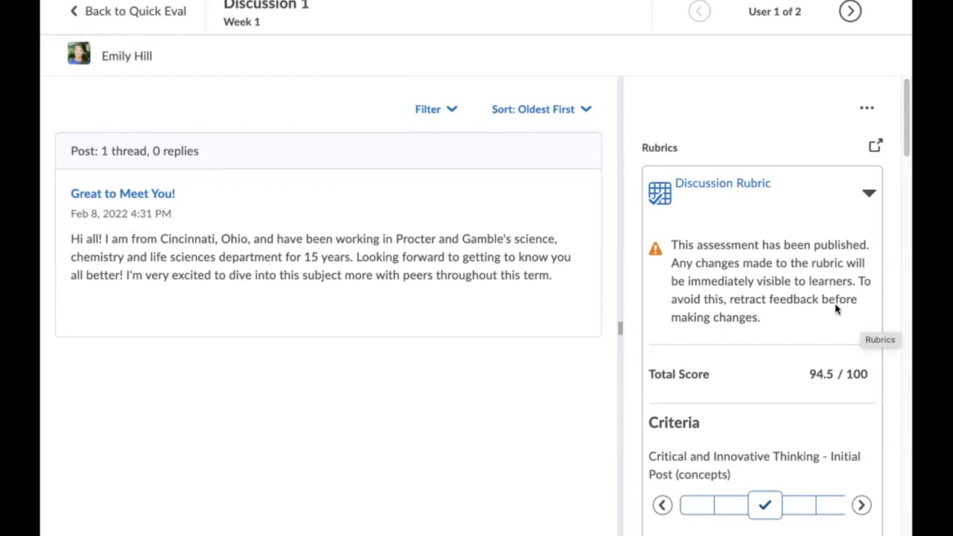
{"action": "scroll", "coordinate": [835, 309], "scroll_direction": "down", "scroll_amount": 3}
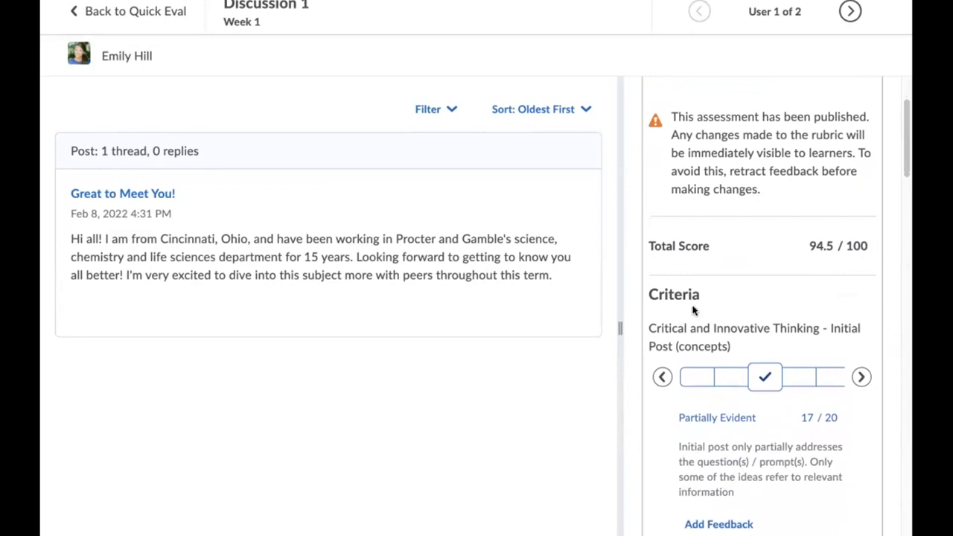
{"action": "scroll", "coordinate": [691, 310], "scroll_direction": "down", "scroll_amount": 2}
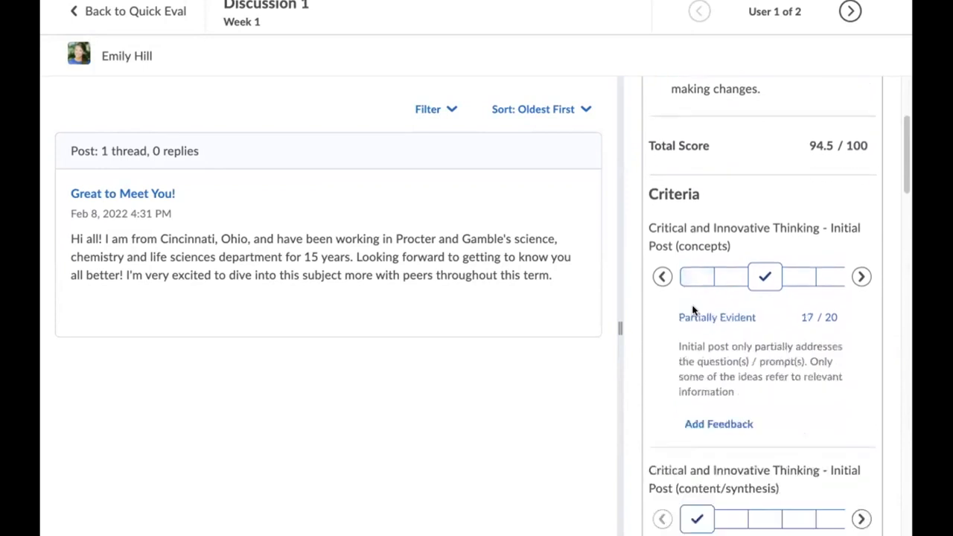
{"action": "left_click", "coordinate": [689, 280]}
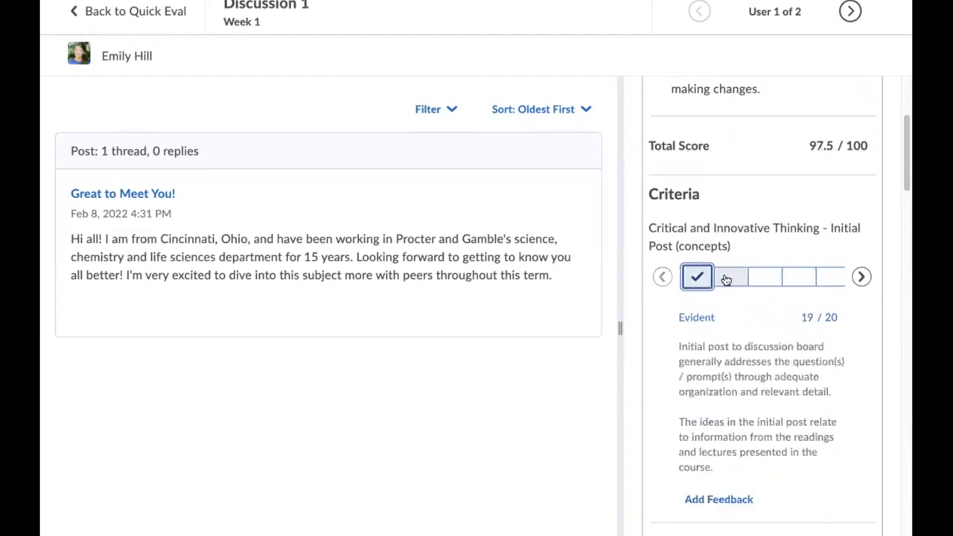
{"action": "scroll", "coordinate": [753, 364], "scroll_direction": "down", "scroll_amount": 2}
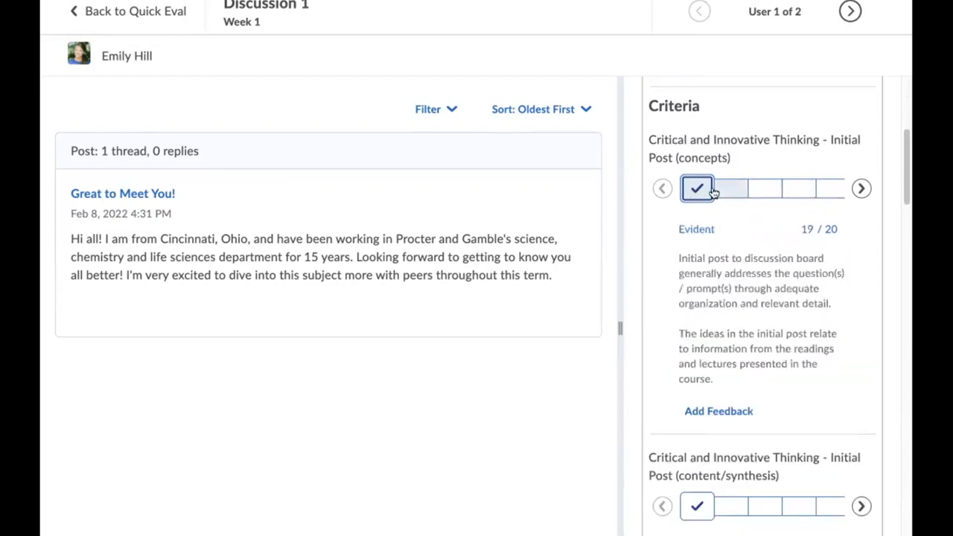
{"action": "left_click", "coordinate": [760, 190]}
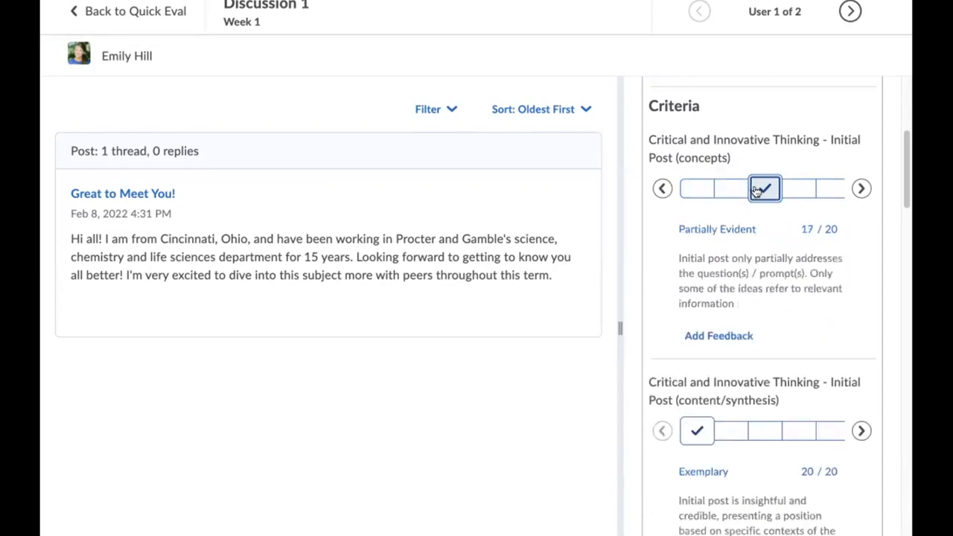
{"action": "left_click", "coordinate": [700, 189]}
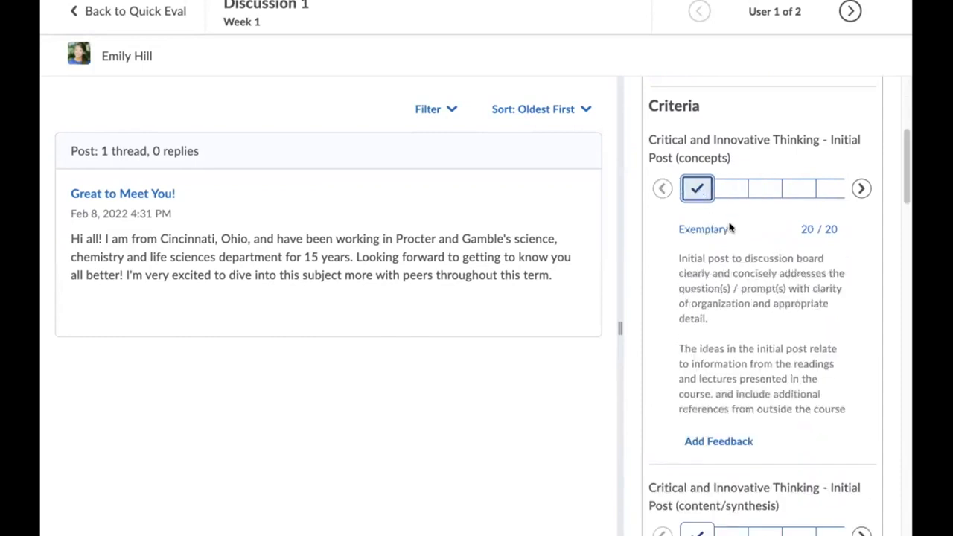
- Try the Exemplary level for Oral and Written Communication - Initial Post, and return the criterion to Partially Evident
{"action": "scroll", "coordinate": [729, 229], "scroll_direction": "down", "scroll_amount": 10}
{"action": "scroll", "coordinate": [728, 222], "scroll_direction": "down", "scroll_amount": 5}
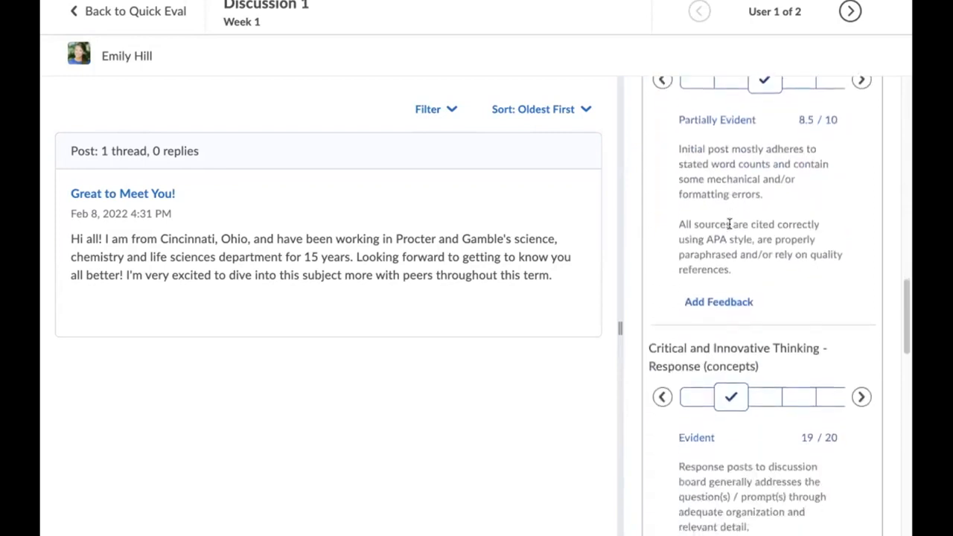
{"action": "left_click", "coordinate": [691, 86]}
{"action": "left_click", "coordinate": [765, 93]}
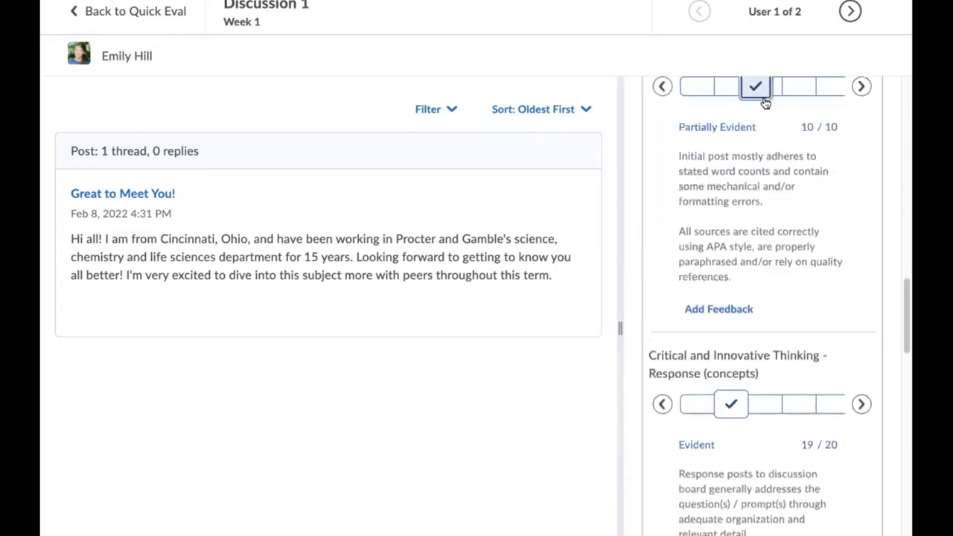
- Override the first student's rubric Overall Score with the Partially Evident level
{"action": "scroll", "coordinate": [774, 194], "scroll_direction": "down", "scroll_amount": 8}
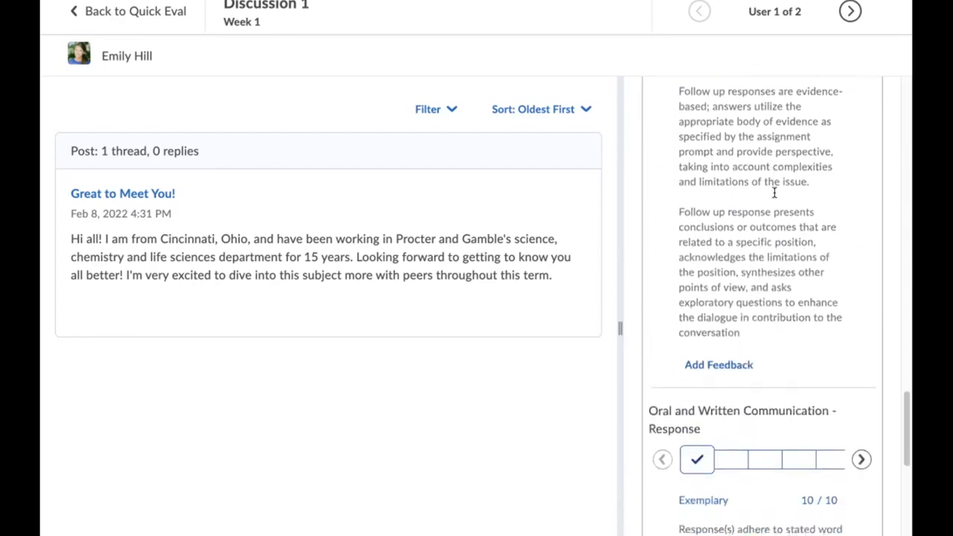
{"action": "scroll", "coordinate": [774, 192], "scroll_direction": "down", "scroll_amount": 7}
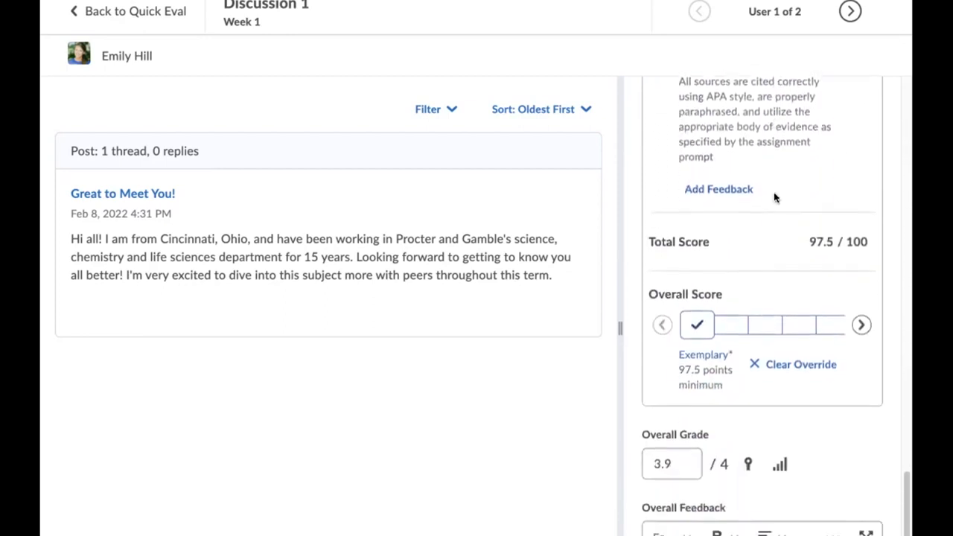
{"action": "scroll", "coordinate": [773, 196], "scroll_direction": "down", "scroll_amount": 1}
{"action": "left_click", "coordinate": [678, 434]}
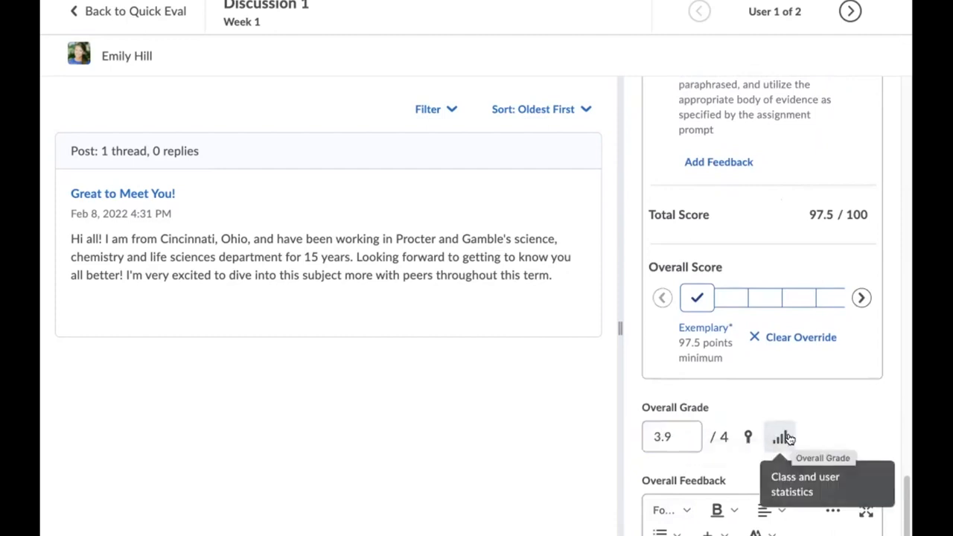
{"action": "left_click", "coordinate": [763, 298]}
{"action": "scroll", "coordinate": [815, 279], "scroll_direction": "up", "scroll_amount": 3}
{"action": "scroll", "coordinate": [815, 282], "scroll_direction": "down", "scroll_amount": 3}
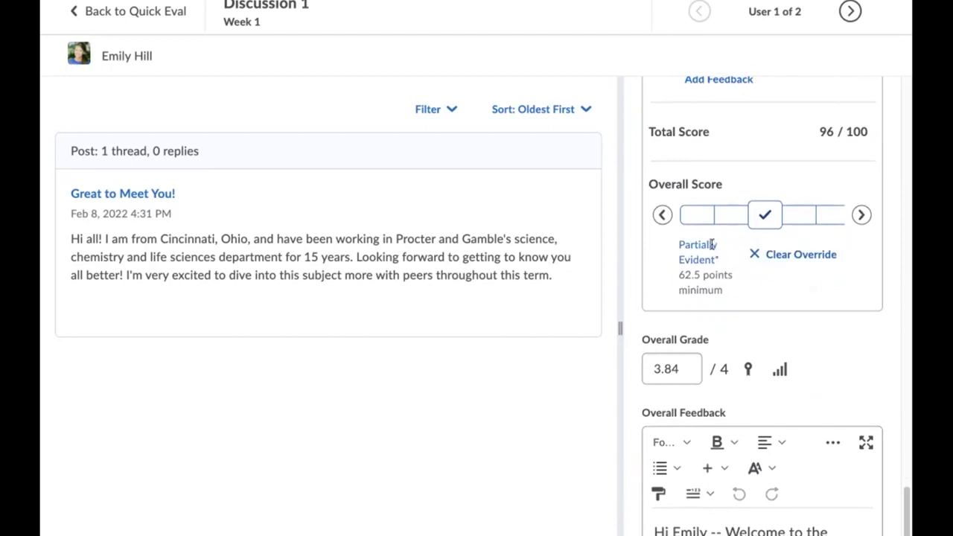
{"action": "scroll", "coordinate": [790, 331], "scroll_direction": "down", "scroll_amount": 3}
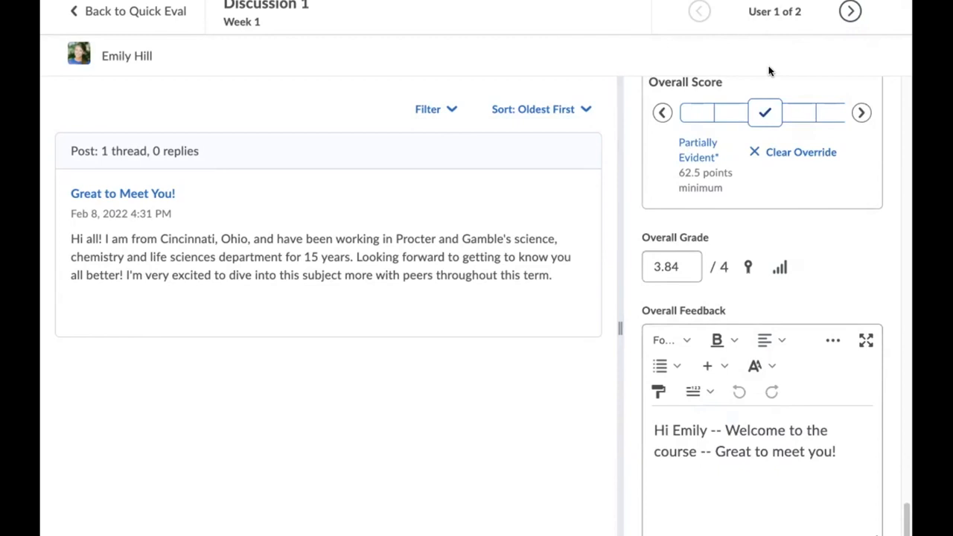
- Switch to the second student and rate Critical and Innovative Thinking - Initial Post (concepts) as Exemplary in the Discussion Rubric
{"action": "left_click", "coordinate": [850, 12]}
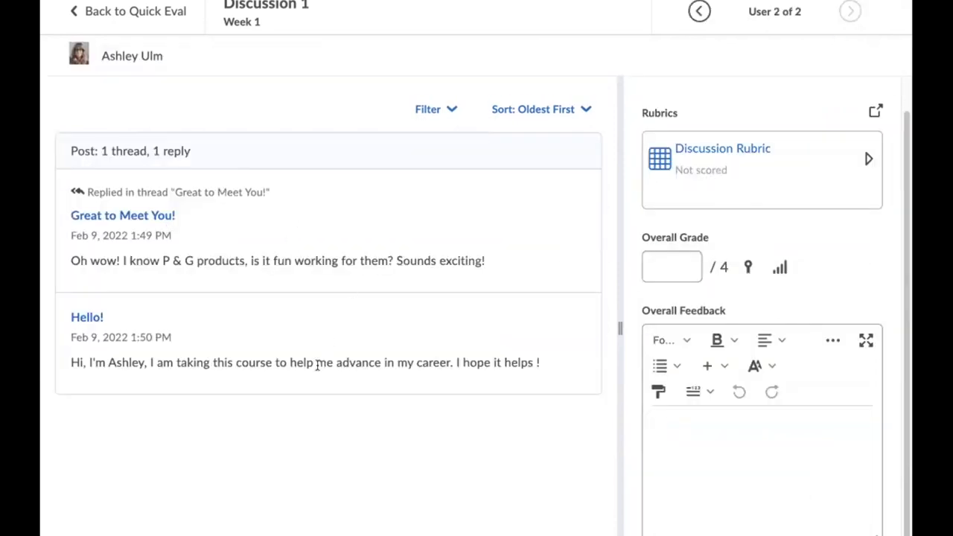
{"action": "left_click", "coordinate": [736, 152]}
{"action": "scroll", "coordinate": [776, 223], "scroll_direction": "up", "scroll_amount": 10}
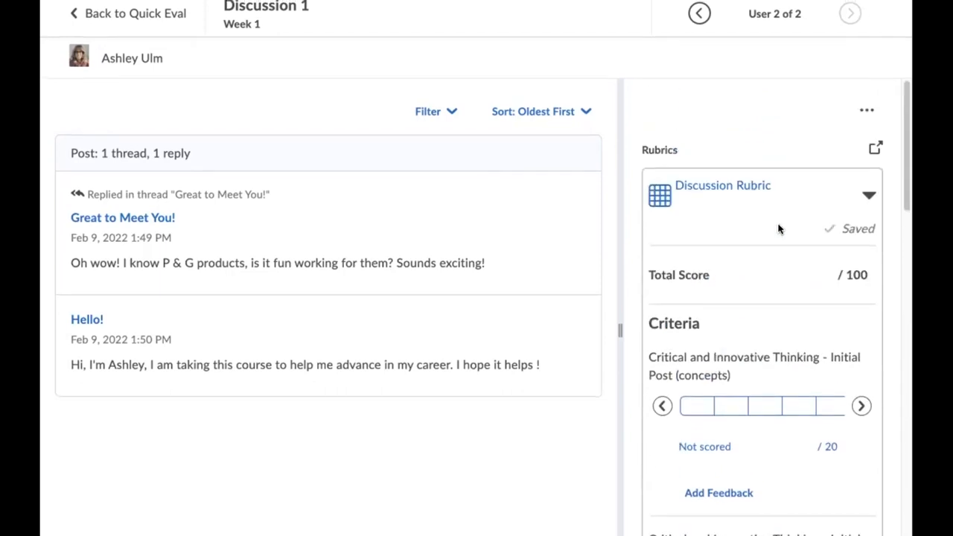
{"action": "scroll", "coordinate": [778, 228], "scroll_direction": "down", "scroll_amount": 1}
{"action": "left_click", "coordinate": [715, 273]}
{"action": "left_click", "coordinate": [689, 277]}
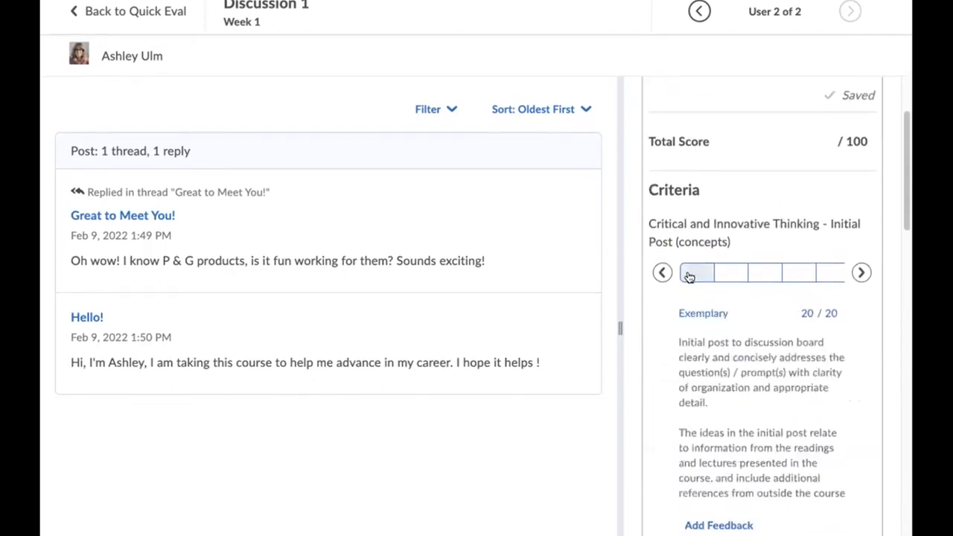
{"action": "left_click", "coordinate": [690, 276]}
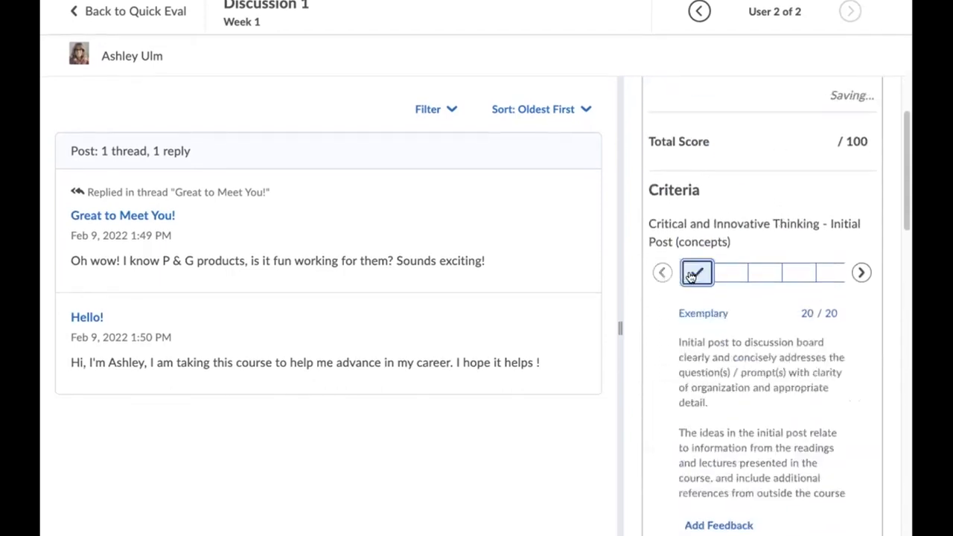
- Rate the second student's Initial Post criteria for content/synthesis and Oral and Written Communication as Exemplary
{"action": "scroll", "coordinate": [690, 276], "scroll_direction": "down", "scroll_amount": 4}
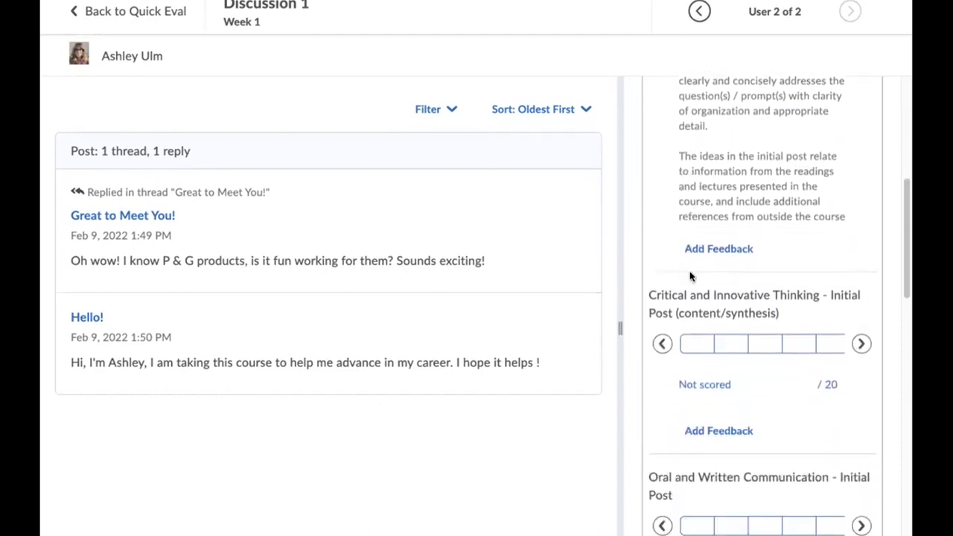
{"action": "left_click", "coordinate": [698, 345]}
{"action": "scroll", "coordinate": [713, 349], "scroll_direction": "down", "scroll_amount": 5}
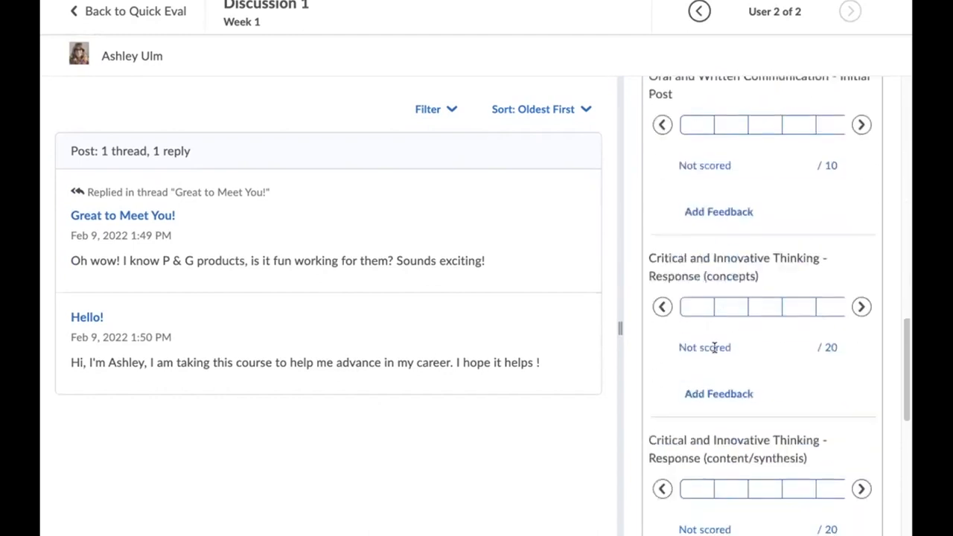
{"action": "scroll", "coordinate": [714, 347], "scroll_direction": "up", "scroll_amount": 2}
{"action": "left_click", "coordinate": [697, 224]}
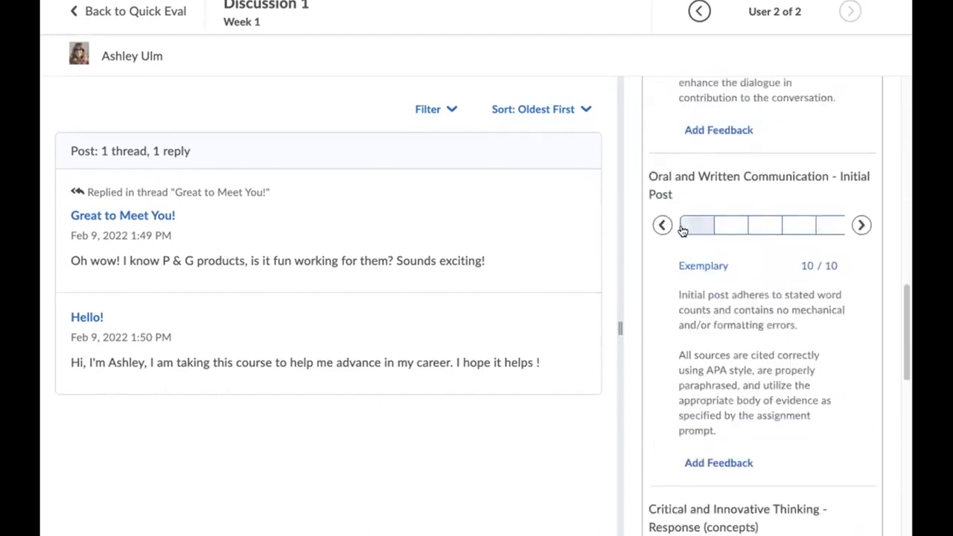
- Rate the second student's remaining Response criteria for concepts, content/synthesis and Oral and Written Communication as Exemplary
{"action": "scroll", "coordinate": [710, 395], "scroll_direction": "down", "scroll_amount": 2}
{"action": "left_click", "coordinate": [700, 395]}
{"action": "left_click", "coordinate": [786, 396]}
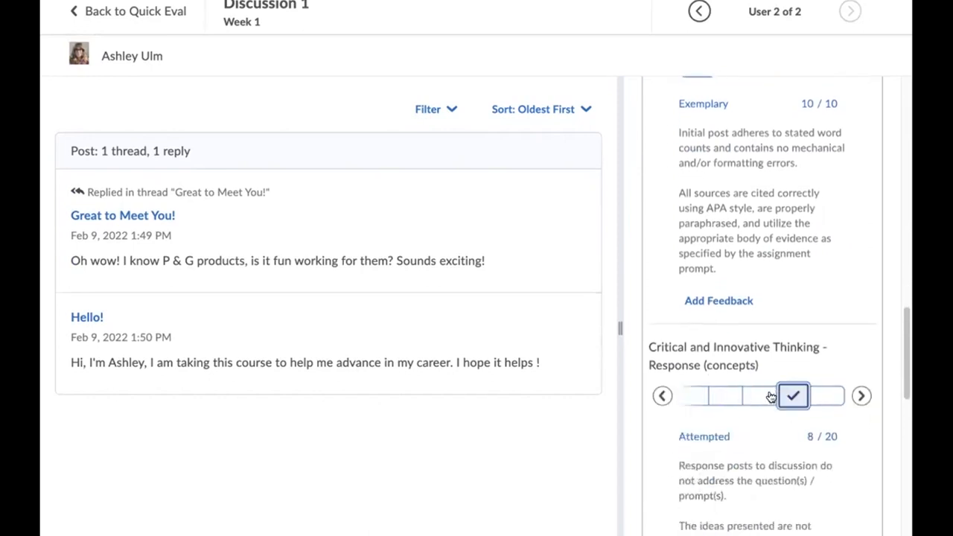
{"action": "left_click", "coordinate": [695, 395]}
{"action": "scroll", "coordinate": [701, 394], "scroll_direction": "down", "scroll_amount": 4}
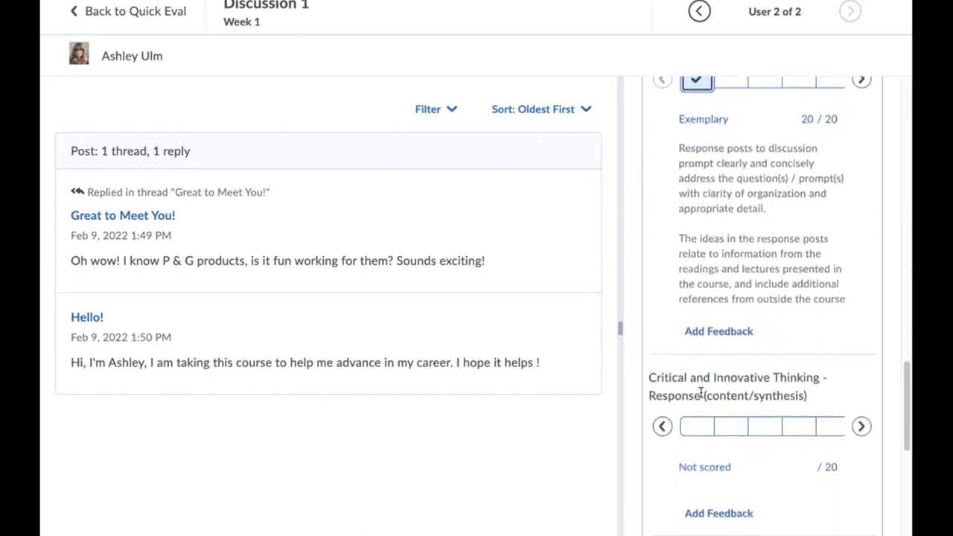
{"action": "left_click", "coordinate": [699, 419]}
{"action": "scroll", "coordinate": [708, 432], "scroll_direction": "down", "scroll_amount": 5}
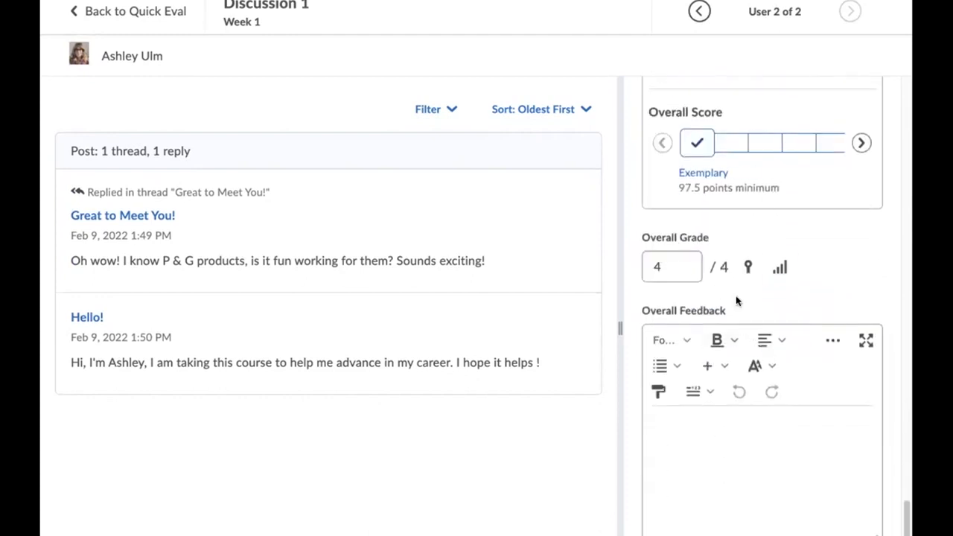
- Place the cursor in the second student's overall feedback and review the rubric's total score and overall grade
{"action": "left_click", "coordinate": [728, 454]}
{"action": "left_click_drag", "start_coordinate": [905, 515], "coordinate": [905, 474]}
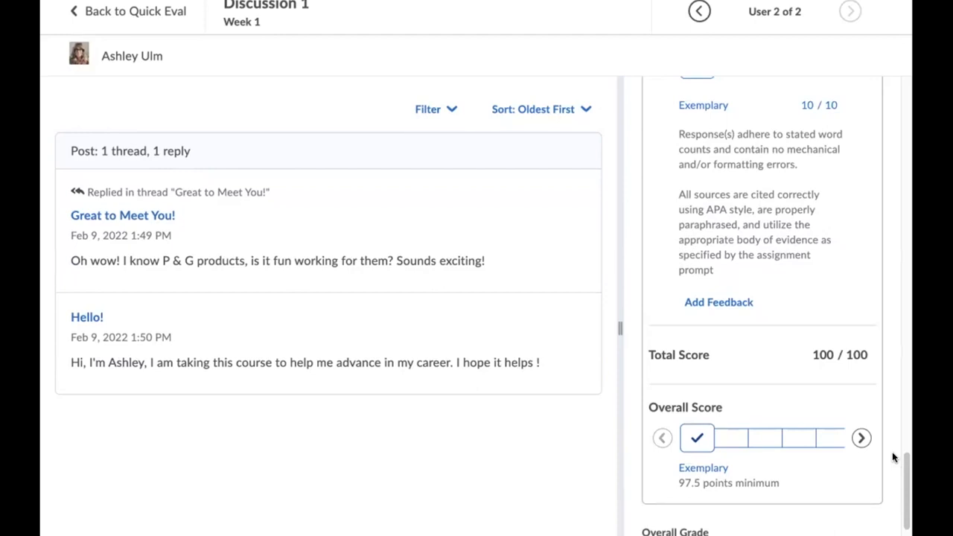
{"action": "scroll", "coordinate": [831, 533], "scroll_direction": "down", "scroll_amount": 3}
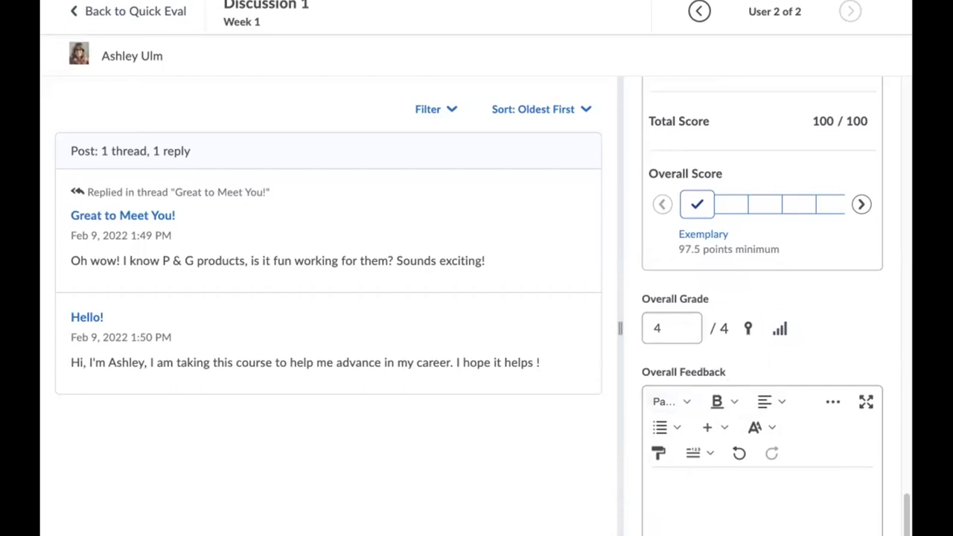
- Return to the Quick Eval activity list and look over the remaining activities to evaluate
{"action": "left_click", "coordinate": [127, 17]}
{"action": "scroll", "coordinate": [876, 235], "scroll_direction": "down", "scroll_amount": 2}
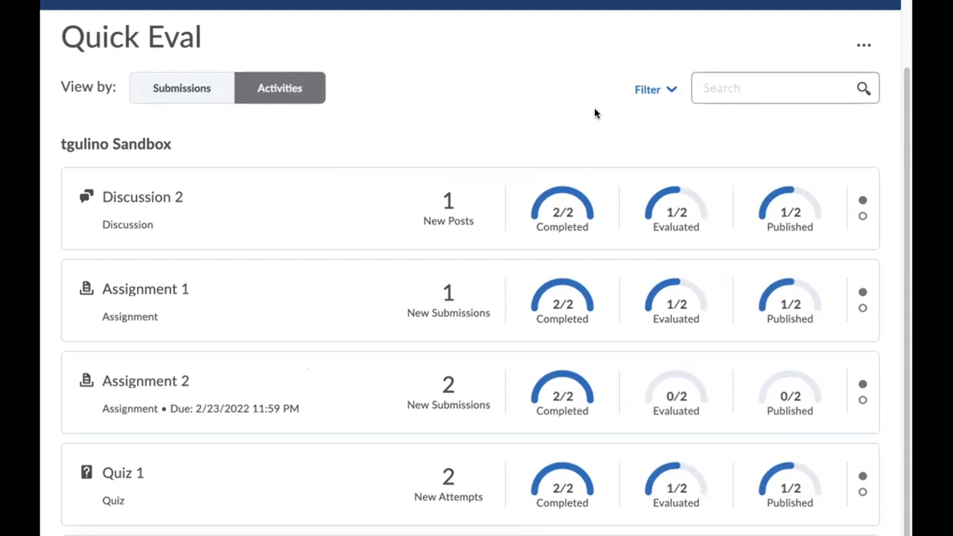
{"action": "scroll", "coordinate": [595, 113], "scroll_direction": "up", "scroll_amount": 1}
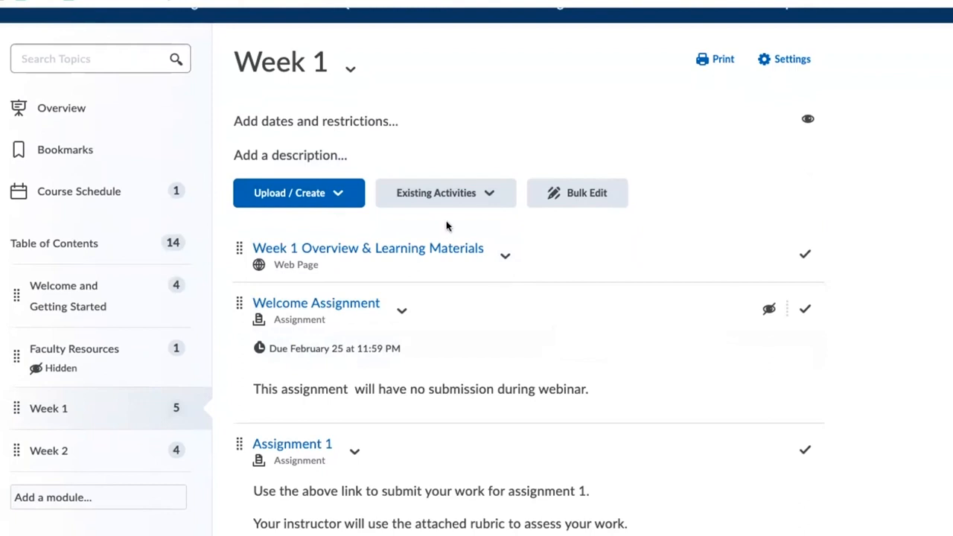
- Look through the Week 1 module's assignments, discussion and quiz to identify its gradable activities
{"action": "scroll", "coordinate": [447, 231], "scroll_direction": "down", "scroll_amount": 2}
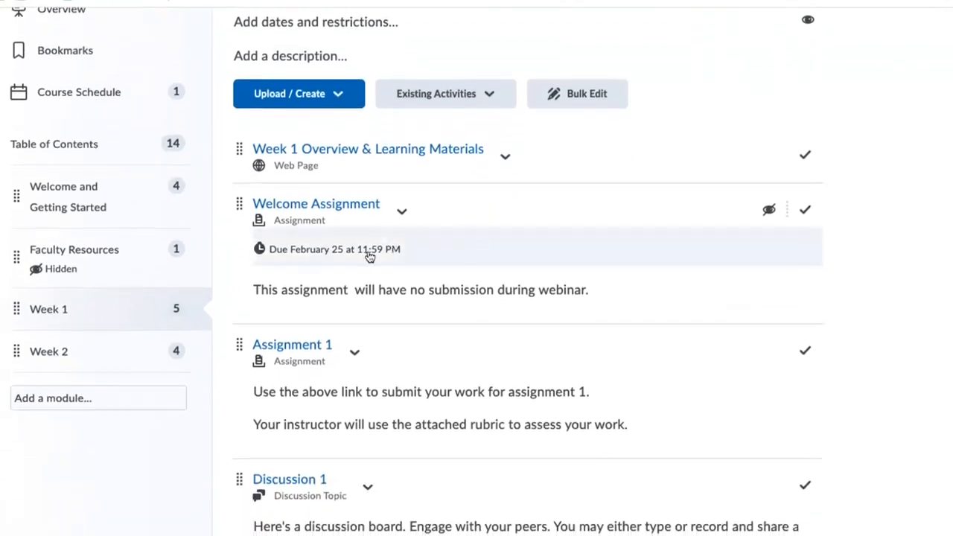
{"action": "scroll", "coordinate": [334, 247], "scroll_direction": "down", "scroll_amount": 1}
{"action": "scroll", "coordinate": [295, 313], "scroll_direction": "down", "scroll_amount": 2}
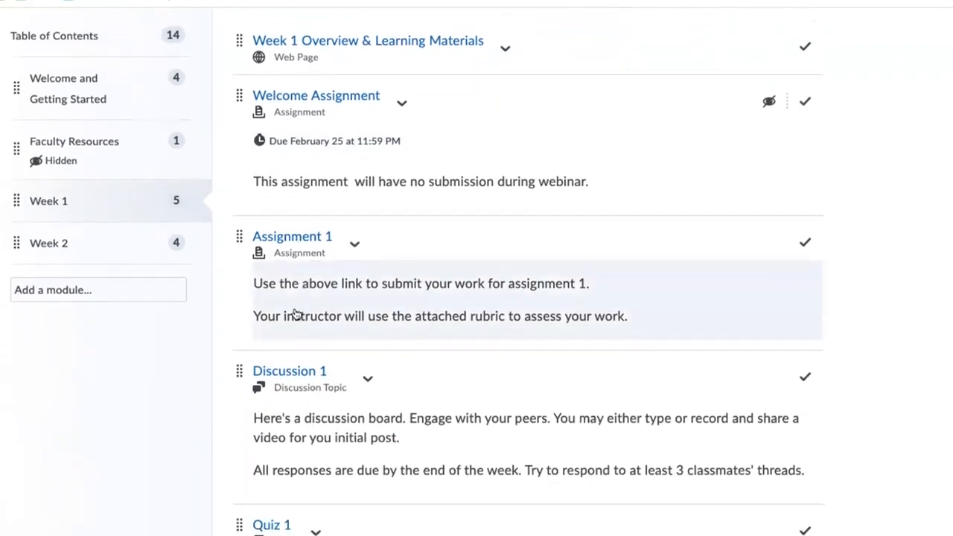
{"action": "scroll", "coordinate": [287, 370], "scroll_direction": "down", "scroll_amount": 1}
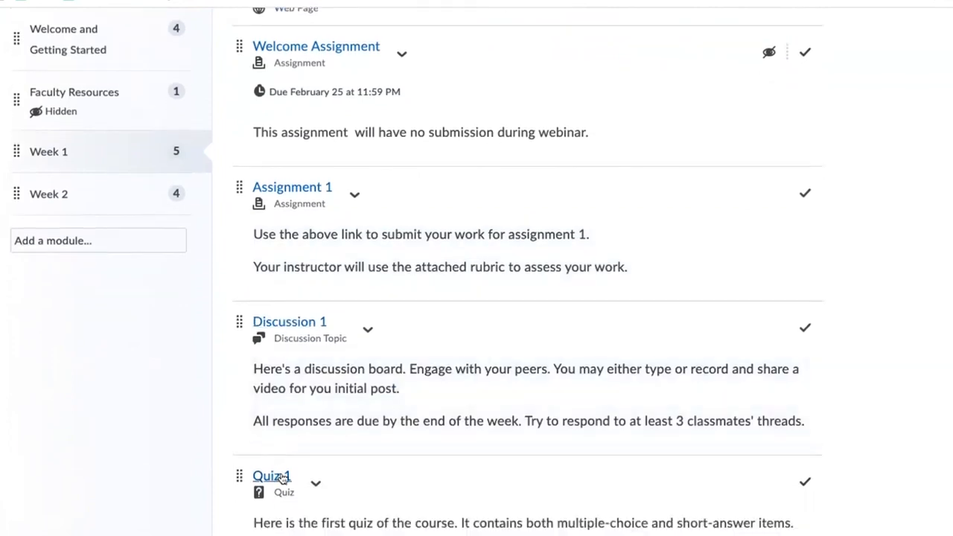
{"action": "scroll", "coordinate": [321, 305], "scroll_direction": "up", "scroll_amount": 1}
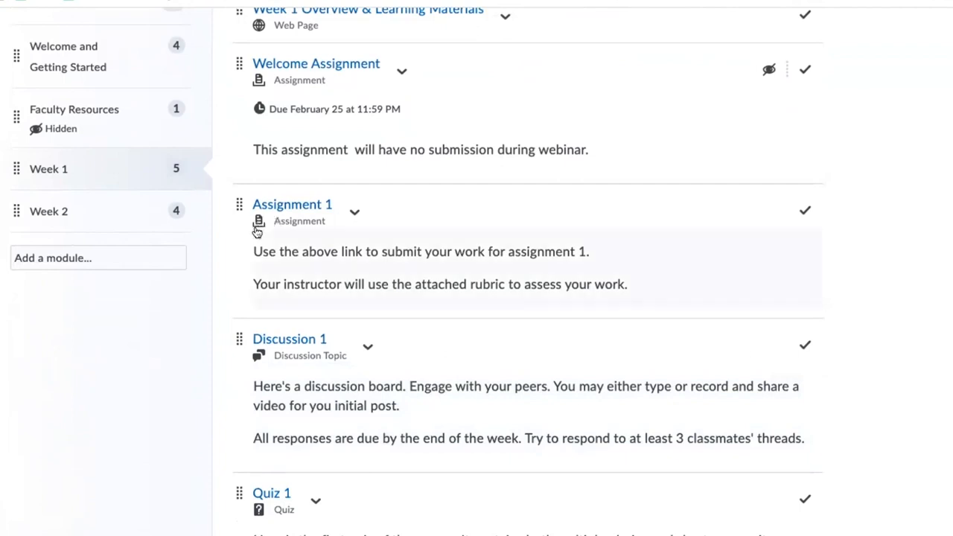
{"action": "scroll", "coordinate": [258, 298], "scroll_direction": "down", "scroll_amount": 1}
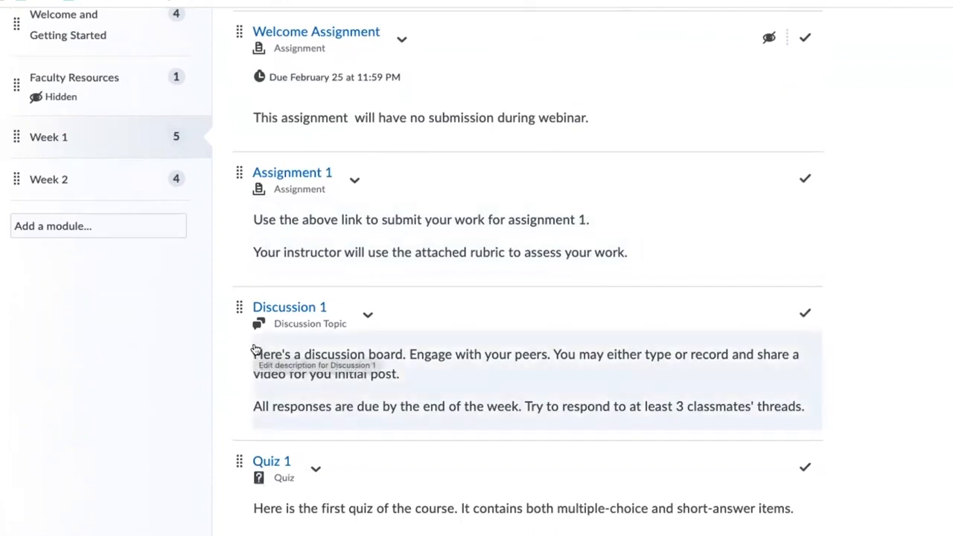
- Open the course's Grades and examine the Week 1 and Week 2 grade items and submission indicators for both students
{"action": "scroll", "coordinate": [257, 347], "scroll_direction": "up", "scroll_amount": 5}
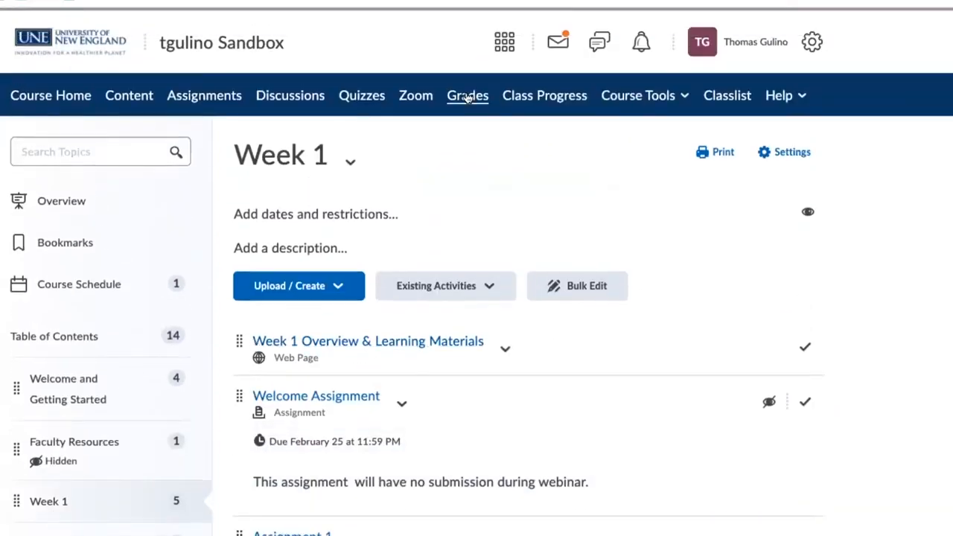
{"action": "left_click", "coordinate": [467, 98]}
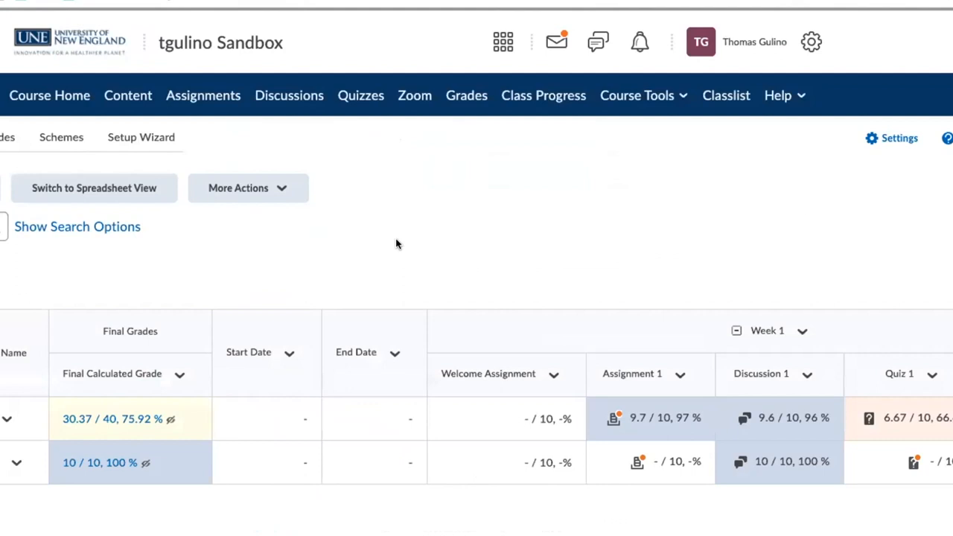
{"action": "scroll", "coordinate": [397, 244], "scroll_direction": "right", "scroll_amount": 3}
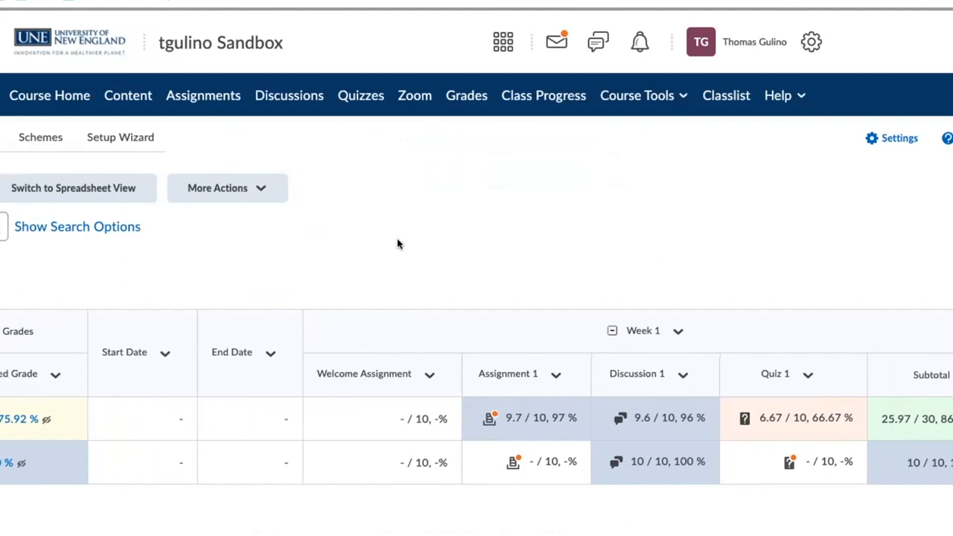
{"action": "scroll", "coordinate": [395, 242], "scroll_direction": "right", "scroll_amount": 4}
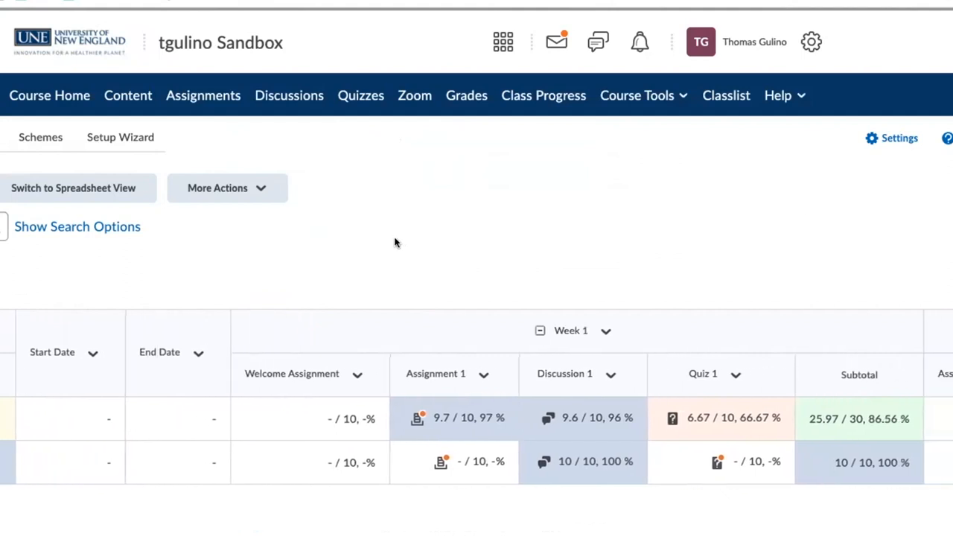
{"action": "scroll", "coordinate": [395, 243], "scroll_direction": "right", "scroll_amount": 3}
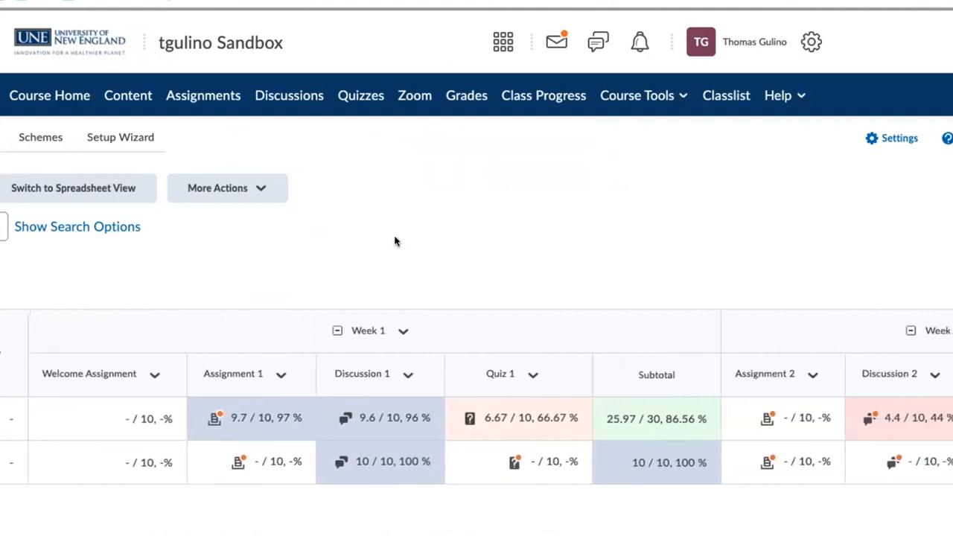
{"action": "scroll", "coordinate": [210, 284], "scroll_direction": "left", "scroll_amount": 1}
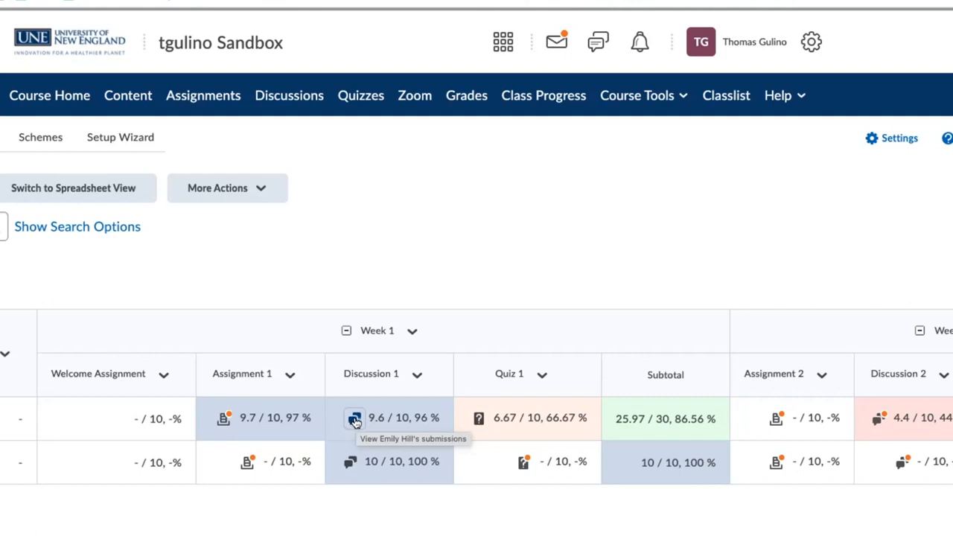
{"action": "scroll", "coordinate": [355, 421], "scroll_direction": "right", "scroll_amount": 3}
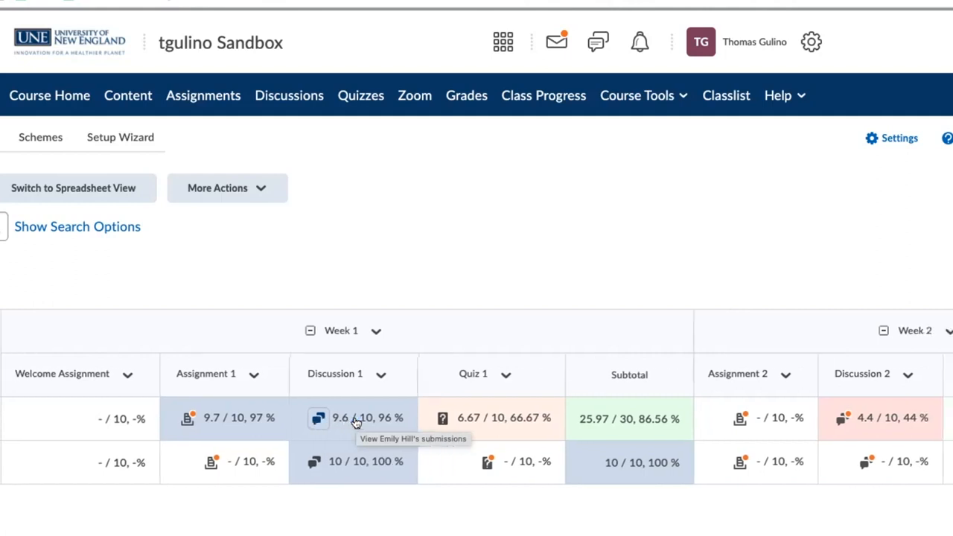
{"action": "scroll", "coordinate": [756, 418], "scroll_direction": "right", "scroll_amount": 1}
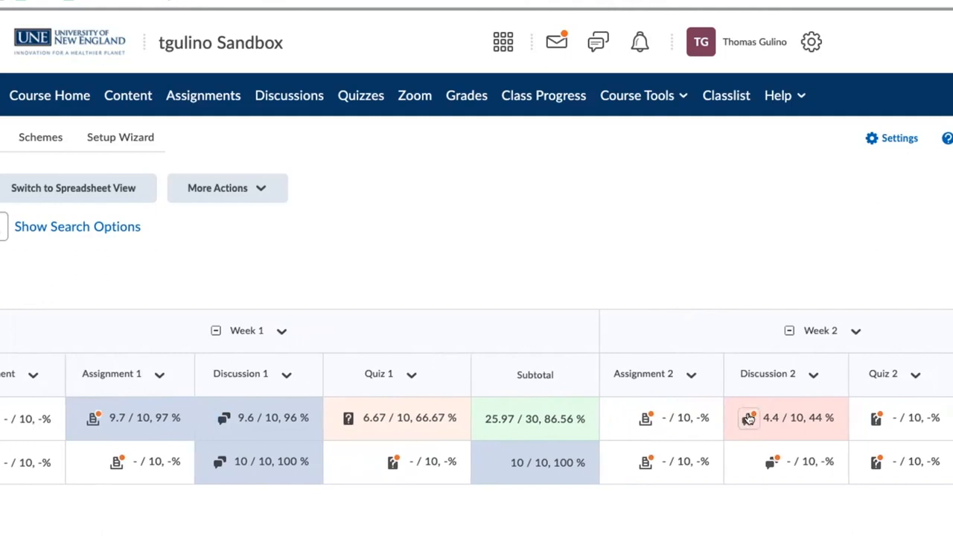
{"action": "scroll", "coordinate": [234, 415], "scroll_direction": "left", "scroll_amount": 3}
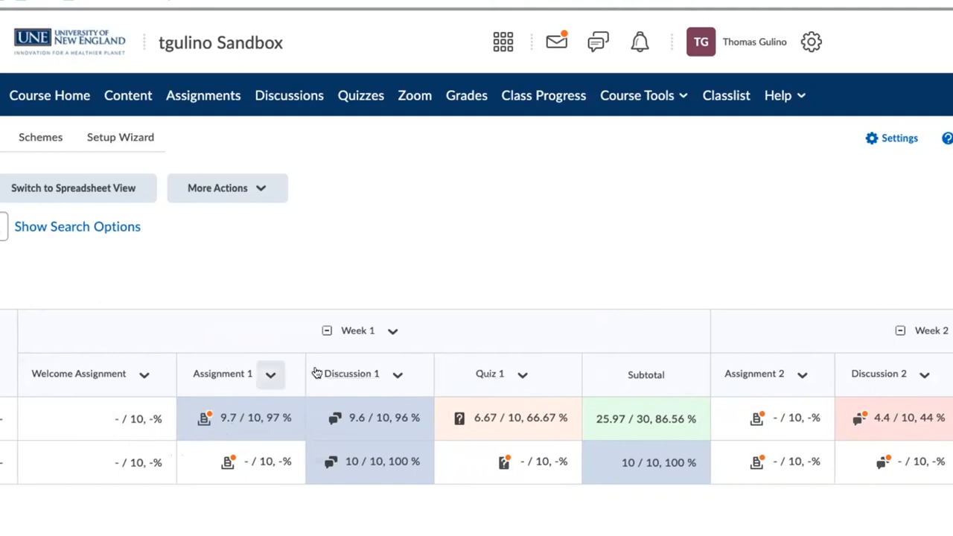
- Open the first student's Assignment 1 submission from the gradebook, set the overall grade to 10 and update the evaluation
{"action": "left_click", "coordinate": [207, 423]}
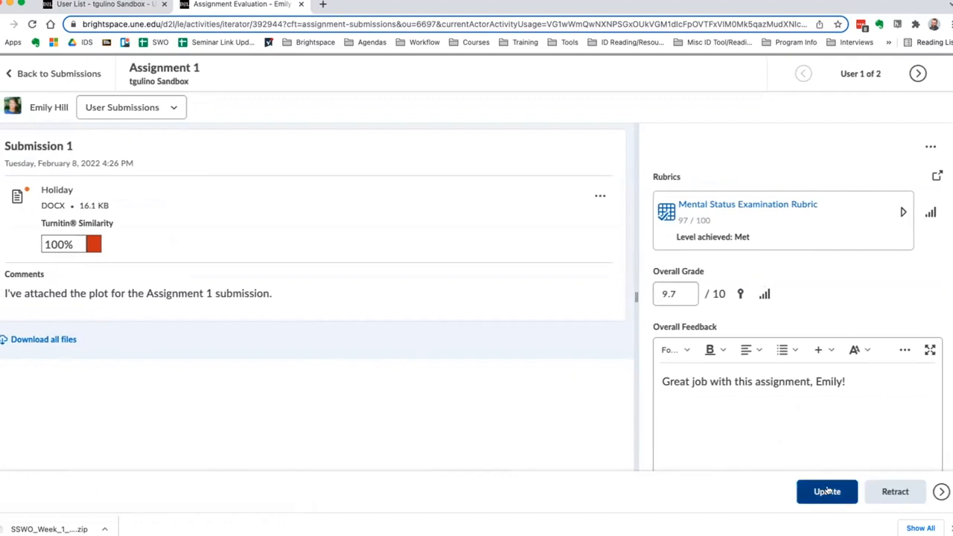
{"action": "left_click", "coordinate": [670, 294]}
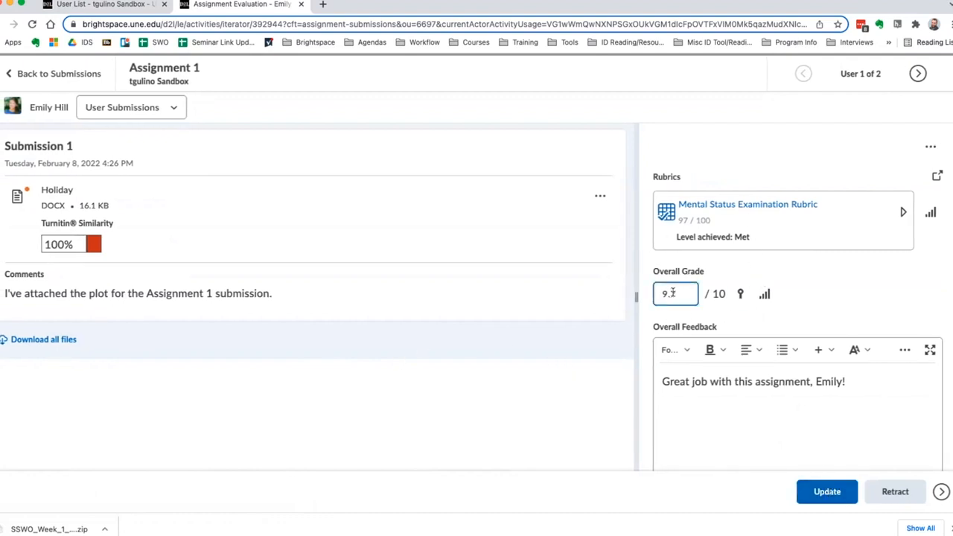
{"action": "left_click_drag", "start_coordinate": [679, 293], "coordinate": [655, 293]}
{"action": "type", "text": "10"}
{"action": "left_click", "coordinate": [819, 493]}
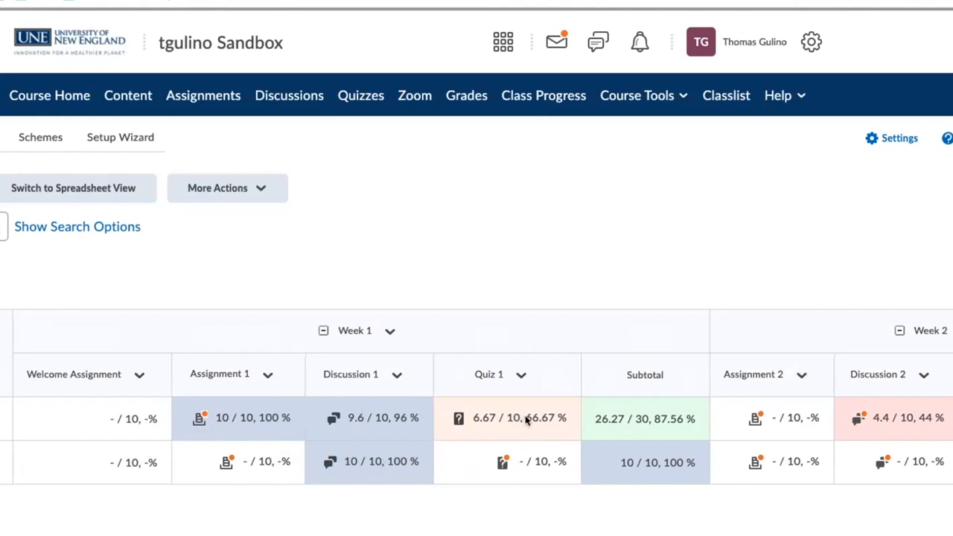
- Examine the gradebook's Week 1 and Week 2 items, their subtotals and the final calculated grades for both students
{"action": "scroll", "coordinate": [447, 417], "scroll_direction": "right", "scroll_amount": 1}
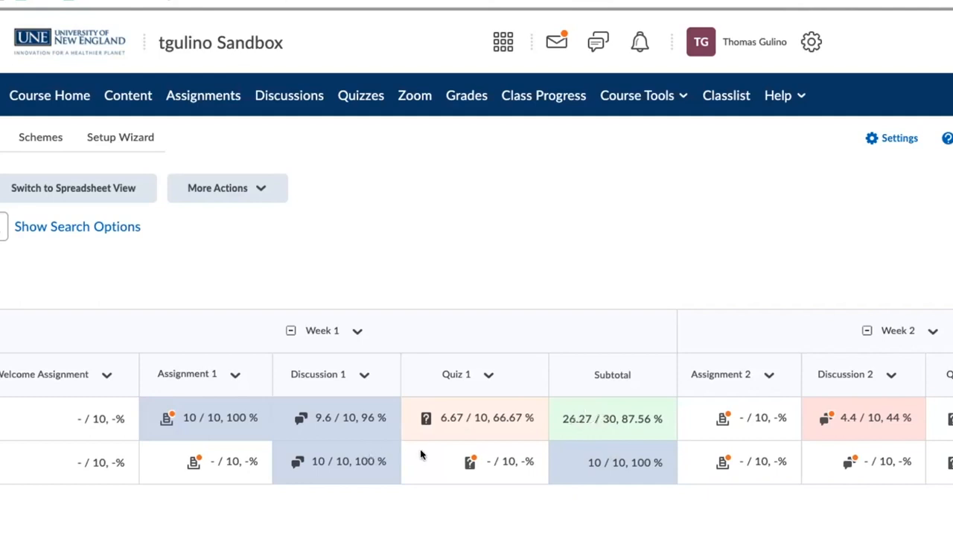
{"action": "scroll", "coordinate": [459, 440], "scroll_direction": "right", "scroll_amount": 4}
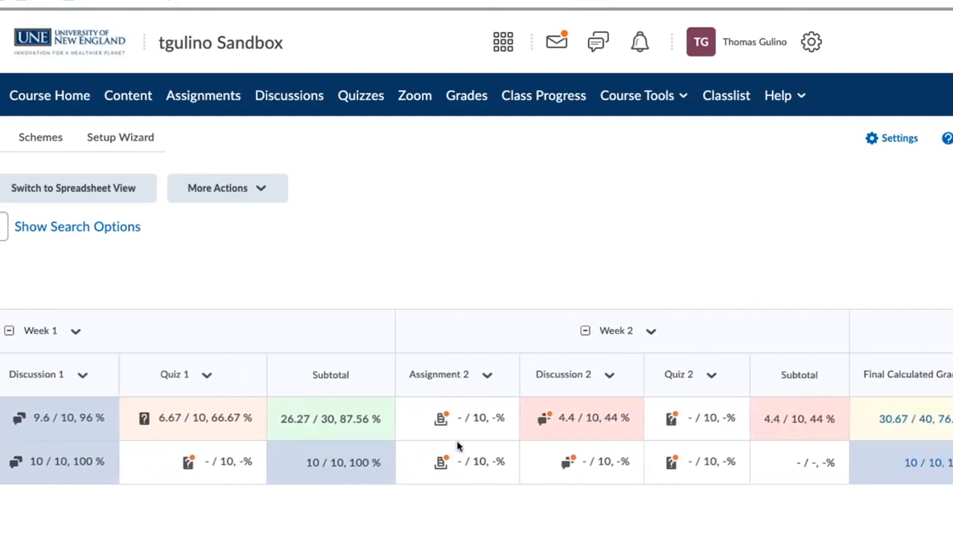
{"action": "scroll", "coordinate": [457, 445], "scroll_direction": "right", "scroll_amount": 3}
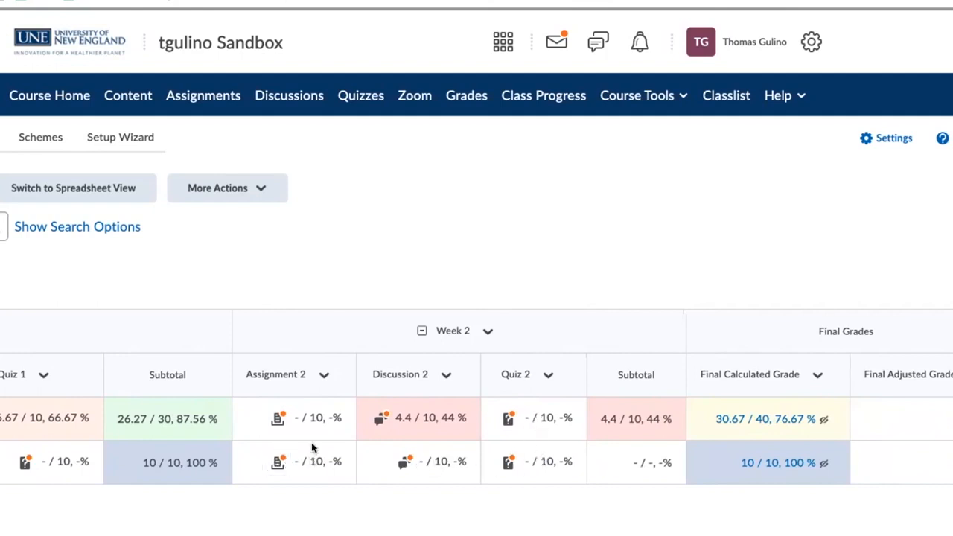
{"action": "scroll", "coordinate": [312, 418], "scroll_direction": "left", "scroll_amount": 10}
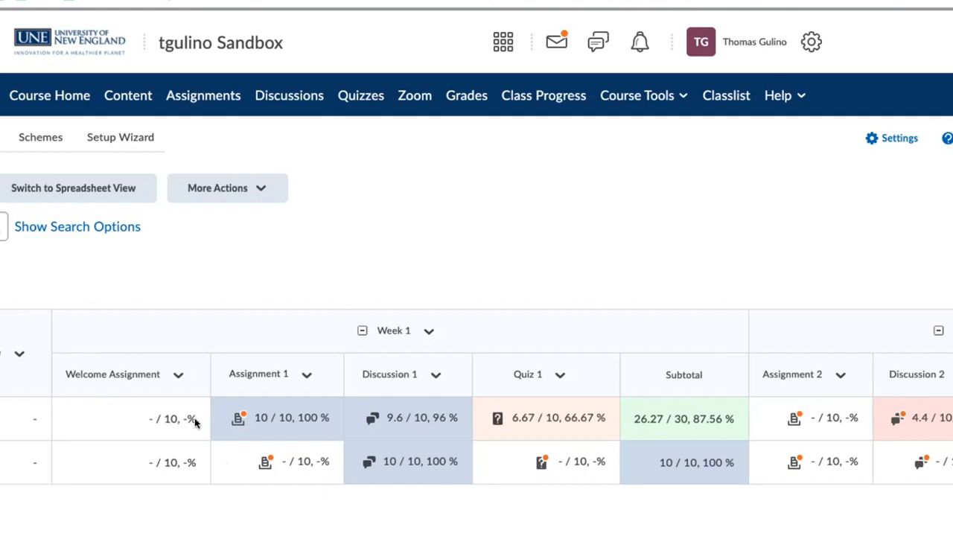
{"action": "scroll", "coordinate": [195, 419], "scroll_direction": "right", "scroll_amount": 2}
{"action": "scroll", "coordinate": [195, 418], "scroll_direction": "left", "scroll_amount": 2}
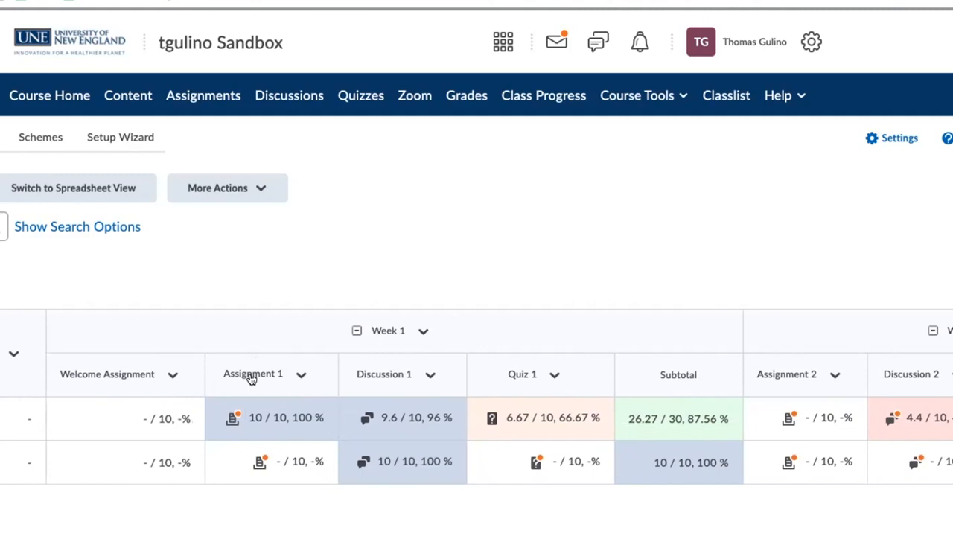
- Open grade entry for the Assignment 1 column and look over its details, overall feedback area and user list
{"action": "left_click", "coordinate": [300, 377]}
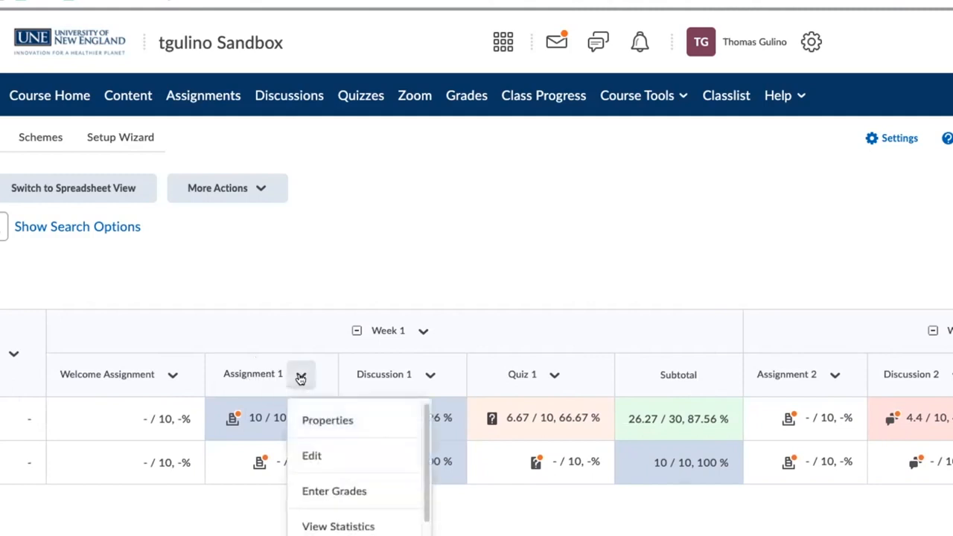
{"action": "scroll", "coordinate": [334, 450], "scroll_direction": "down", "scroll_amount": 1}
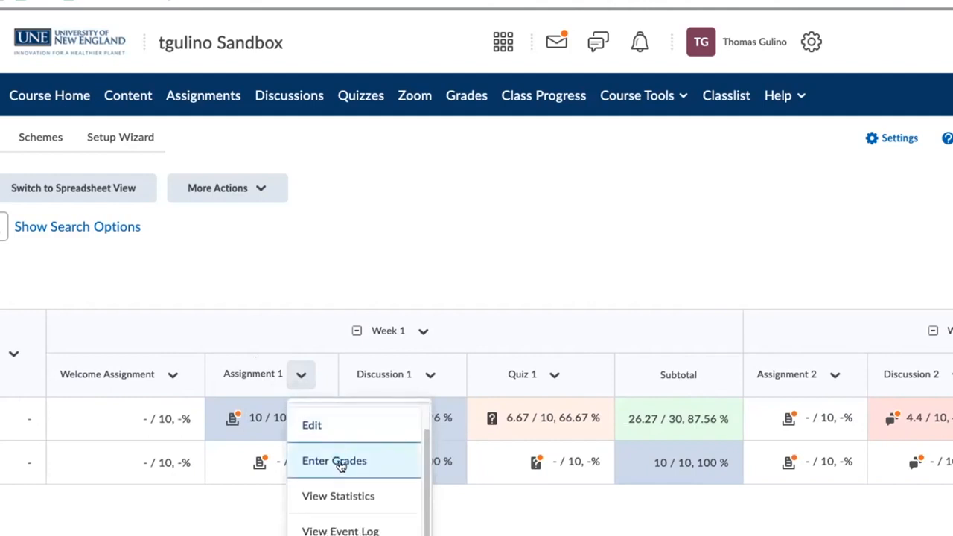
{"action": "left_click", "coordinate": [340, 462]}
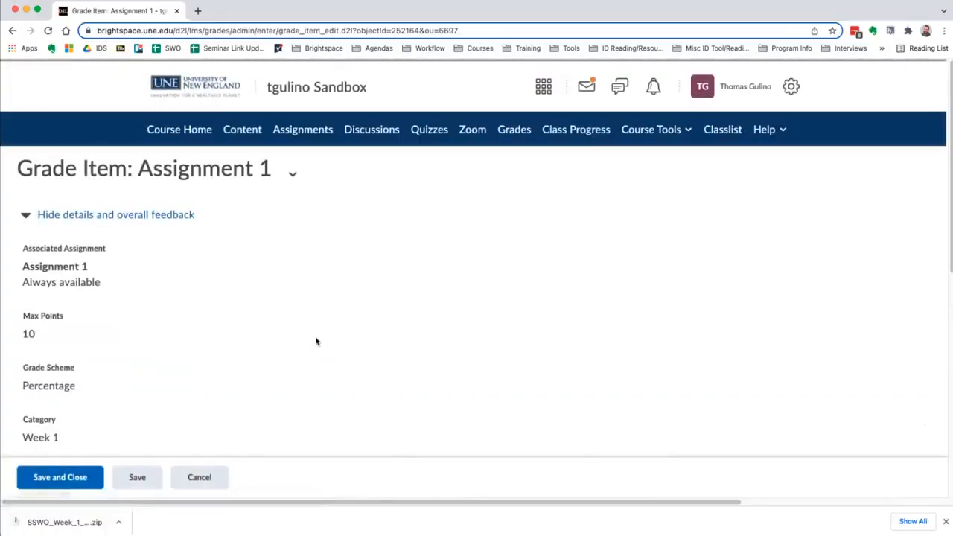
{"action": "scroll", "coordinate": [315, 342], "scroll_direction": "down", "scroll_amount": 5}
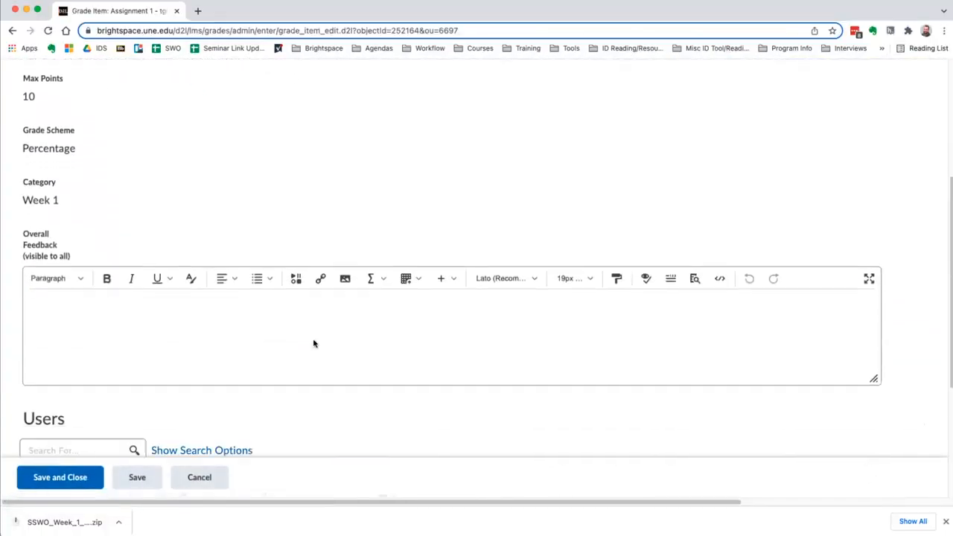
{"action": "scroll", "coordinate": [315, 343], "scroll_direction": "down", "scroll_amount": 1}
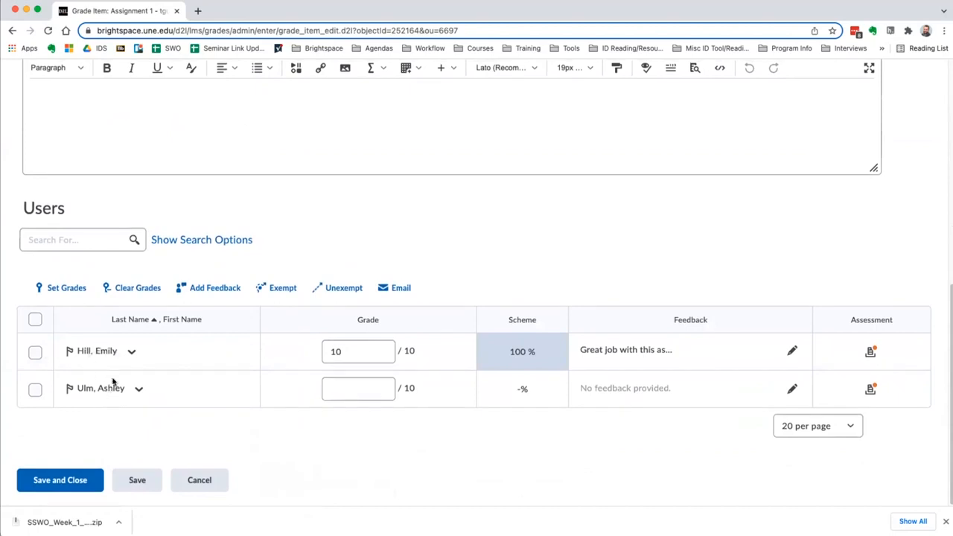
- Place the cursor in the second student's Assignment 1 grade, then view that student's grade feedback form and close it without saving
{"action": "left_click", "coordinate": [365, 386]}
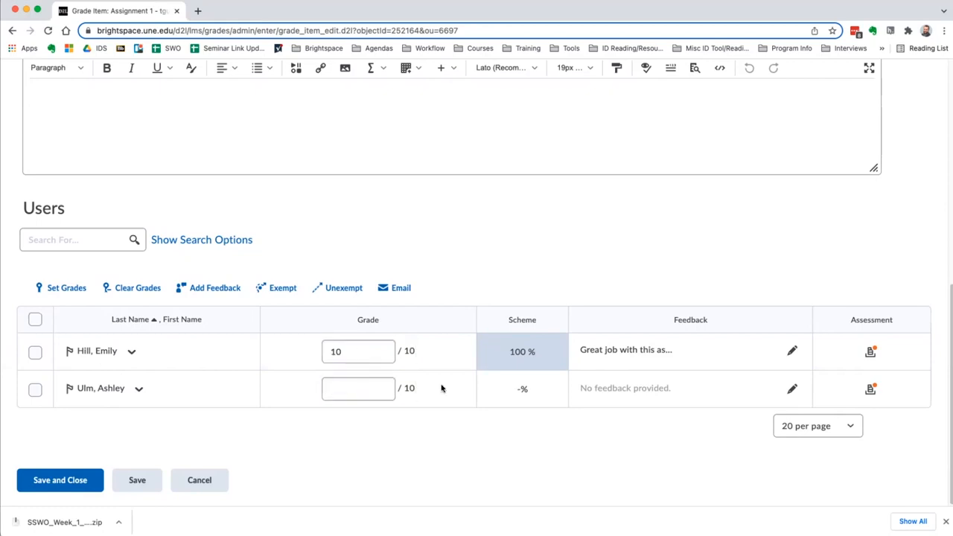
{"action": "left_click", "coordinate": [792, 388]}
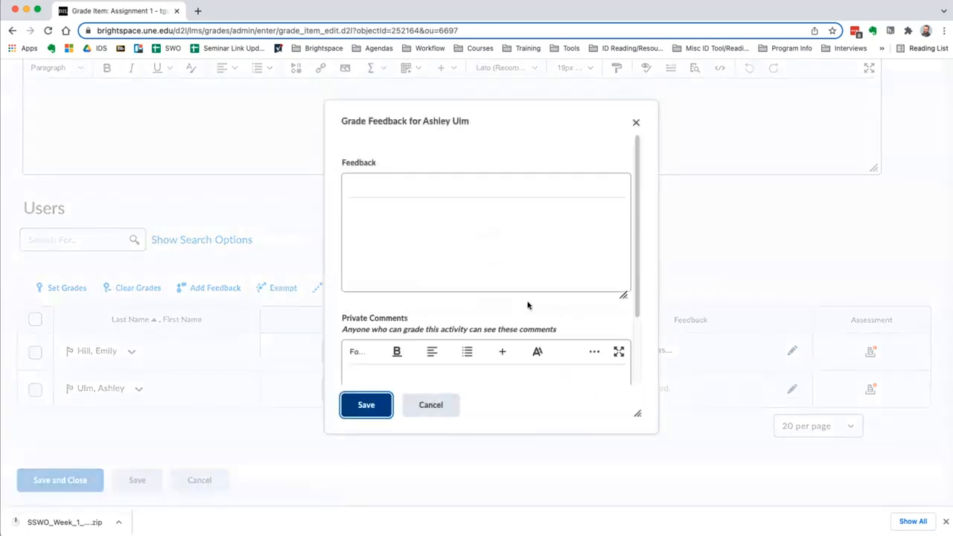
{"action": "left_click", "coordinate": [635, 122]}
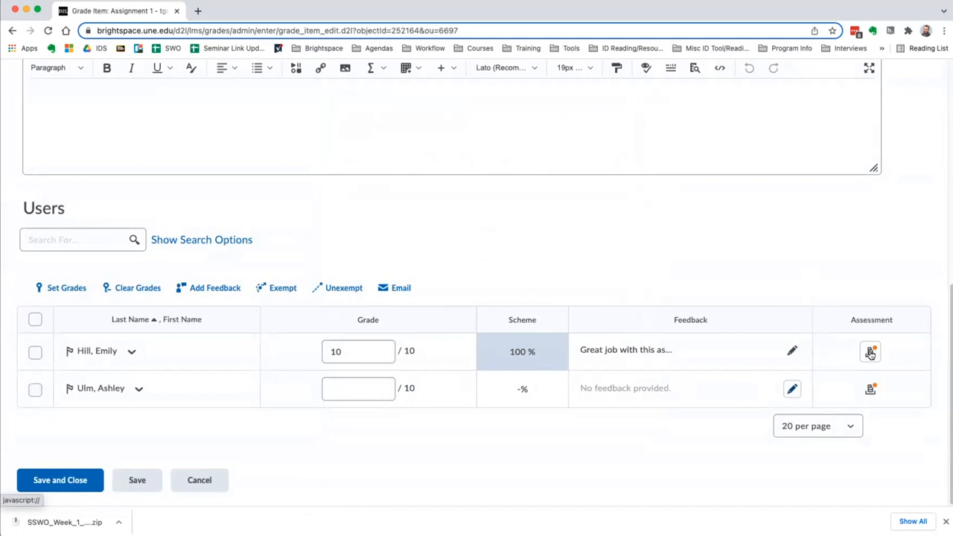
- View the first student's Assignment 1 submission evaluation, return to the grade item and leave grade entry without saving
{"action": "left_click", "coordinate": [870, 353]}
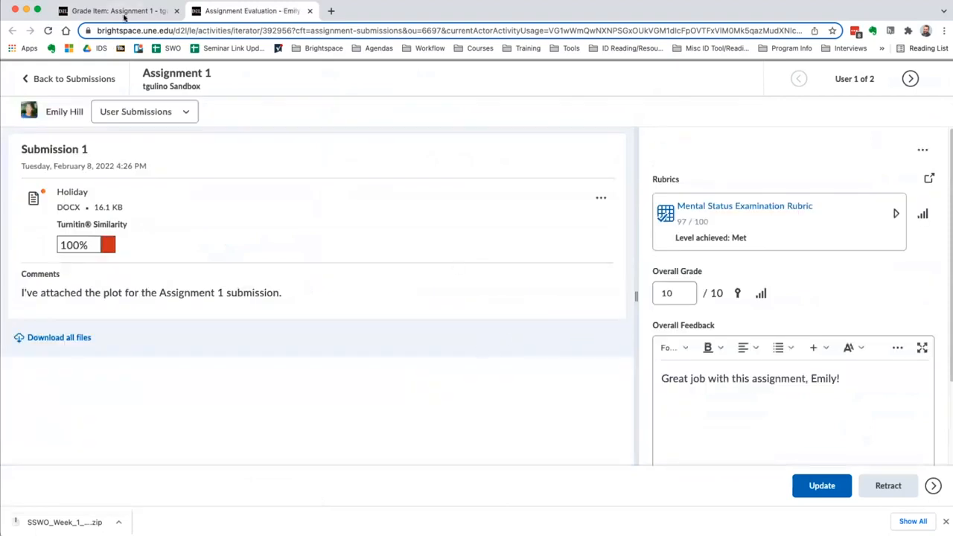
{"action": "left_click", "coordinate": [125, 12]}
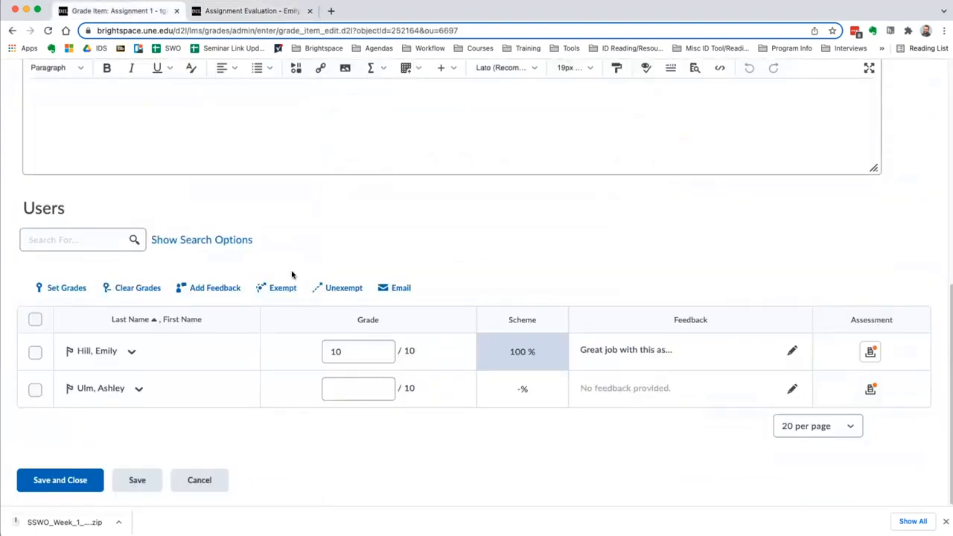
{"action": "left_click", "coordinate": [207, 481]}
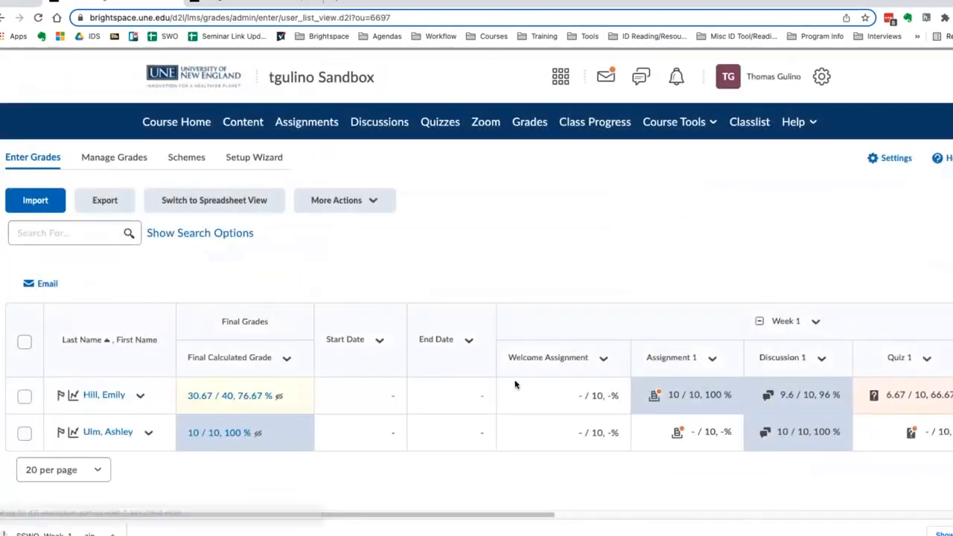
- Reopen grade entry for the Assignment 1 column from the gradebook
{"action": "scroll", "coordinate": [509, 379], "scroll_direction": "right", "scroll_amount": 3}
{"action": "scroll", "coordinate": [527, 384], "scroll_direction": "right", "scroll_amount": 1}
{"action": "left_click", "coordinate": [482, 360]}
{"action": "scroll", "coordinate": [525, 430], "scroll_direction": "down", "scroll_amount": 1}
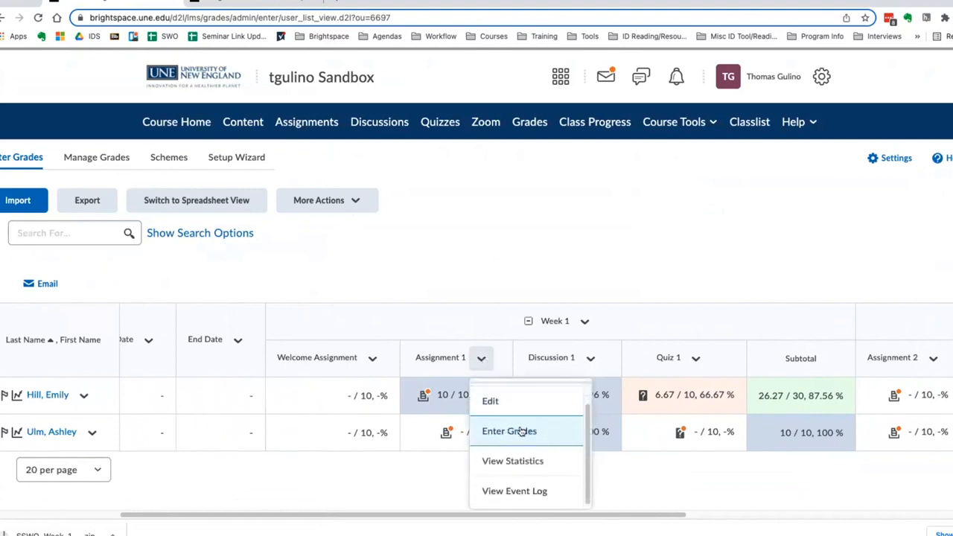
{"action": "left_click", "coordinate": [491, 402]}
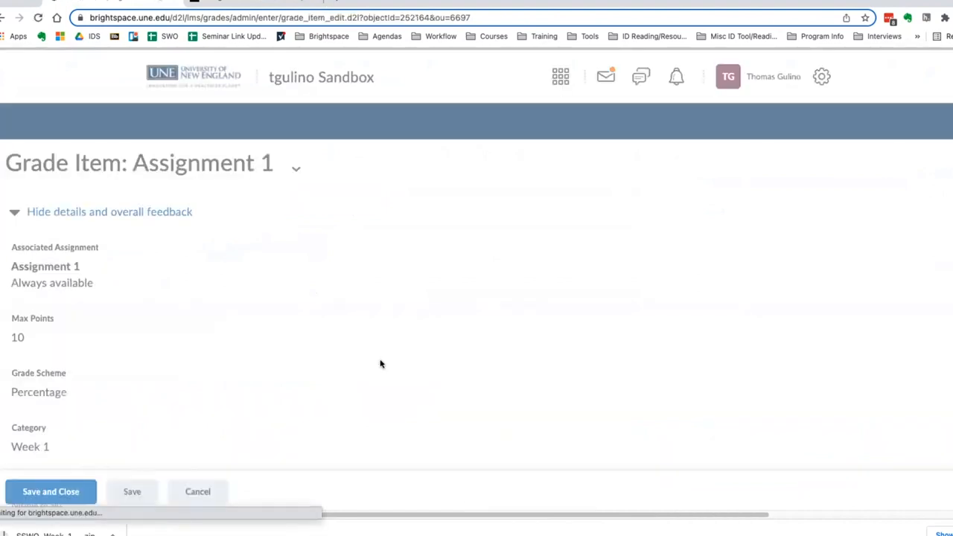
- Look over the student grades and feedback for Assignment 1, then leave grade entry without saving
{"action": "scroll", "coordinate": [381, 363], "scroll_direction": "down", "scroll_amount": 2}
{"action": "scroll", "coordinate": [380, 363], "scroll_direction": "down", "scroll_amount": 4}
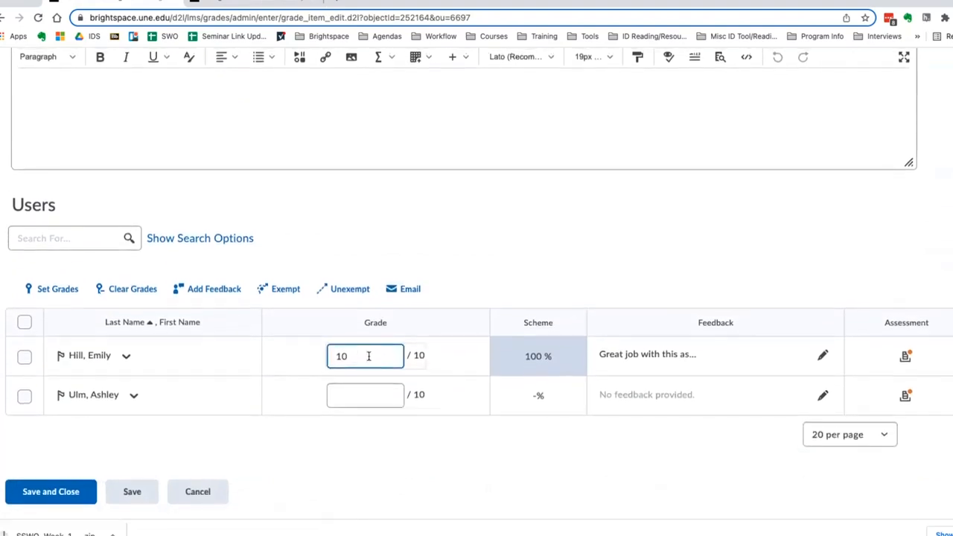
{"action": "left_click", "coordinate": [385, 400]}
{"action": "left_click", "coordinate": [706, 366]}
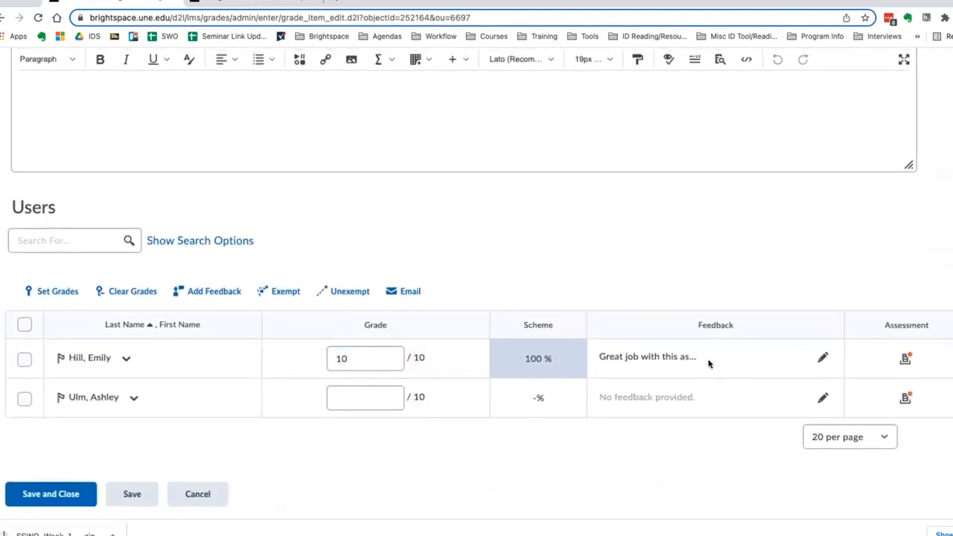
{"action": "left_click", "coordinate": [198, 497]}
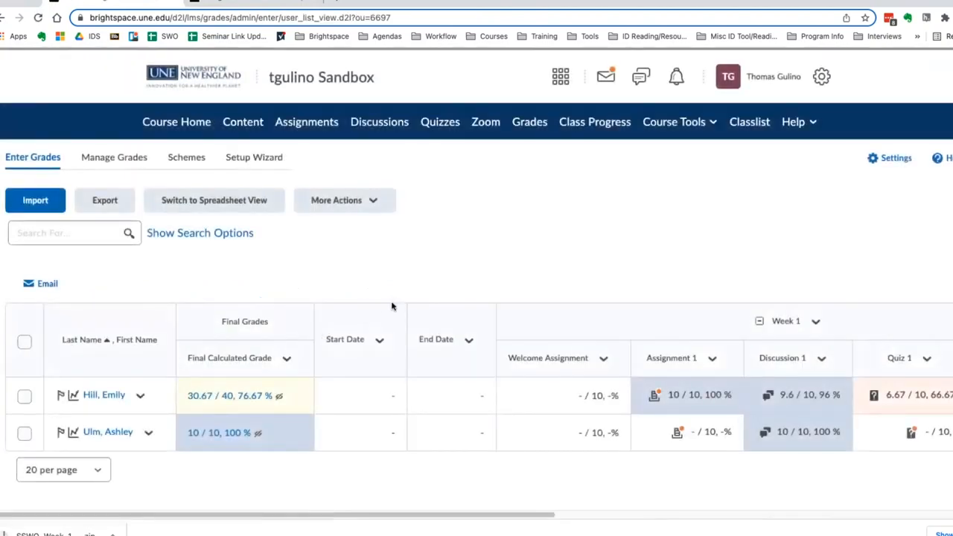
- Switch the gradebook to the spreadsheet view
{"action": "scroll", "coordinate": [447, 274], "scroll_direction": "right", "scroll_amount": 4}
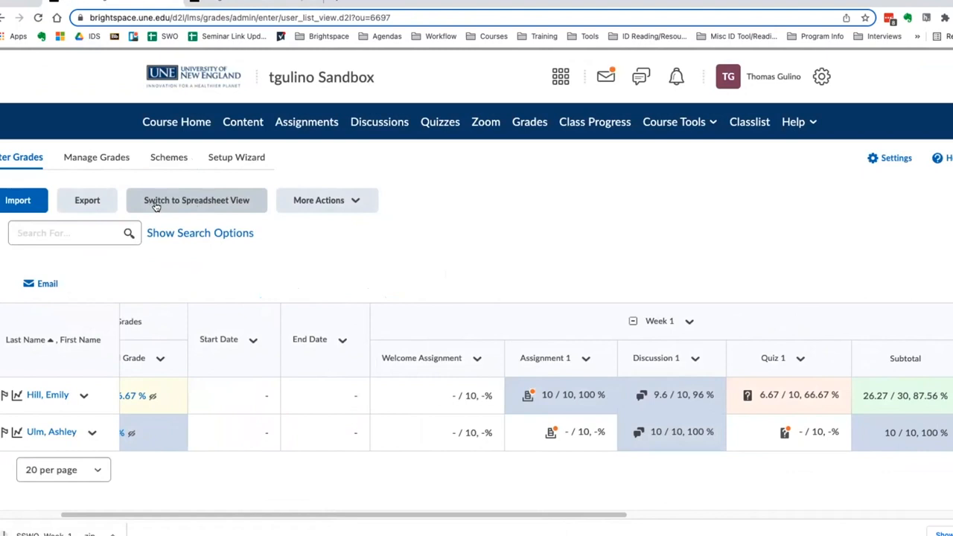
{"action": "left_click", "coordinate": [213, 205]}
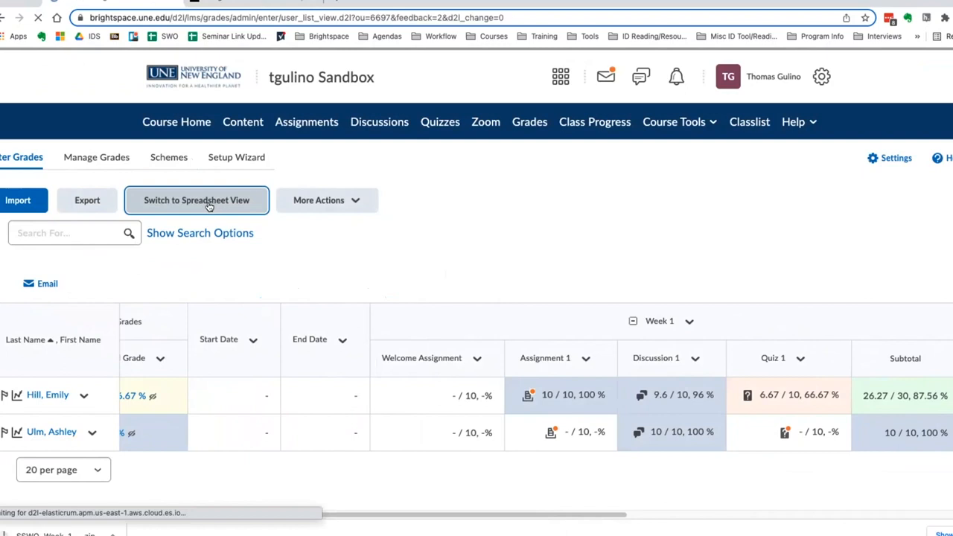
{"action": "scroll", "coordinate": [466, 242], "scroll_direction": "down", "scroll_amount": 1}
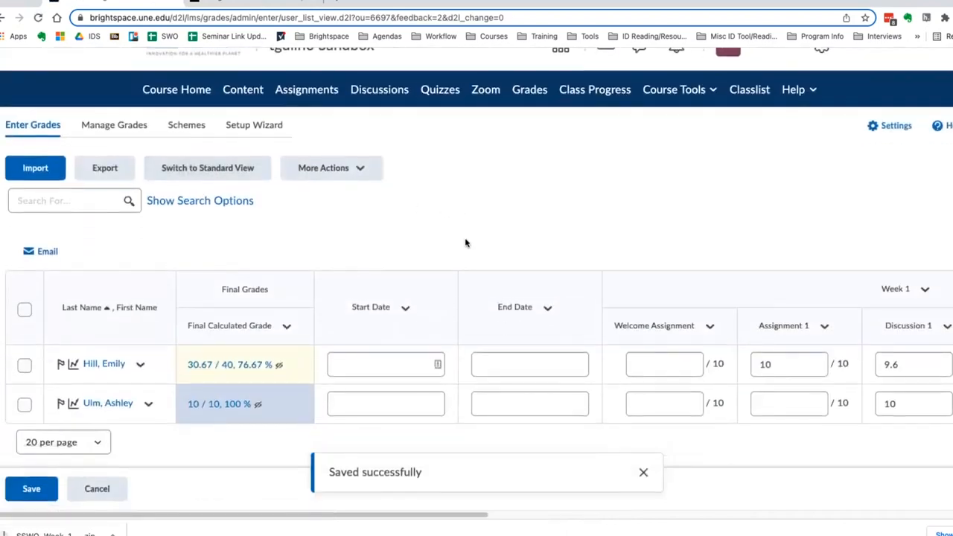
- Go through the first student's Start Date, End Date and Welcome Assignment fields and both students' Assignment 1 grade fields without editing
{"action": "scroll", "coordinate": [414, 351], "scroll_direction": "right", "scroll_amount": 1}
{"action": "left_click", "coordinate": [317, 350]}
{"action": "left_click", "coordinate": [444, 350]}
{"action": "scroll", "coordinate": [488, 353], "scroll_direction": "right", "scroll_amount": 1}
{"action": "left_click", "coordinate": [528, 350]}
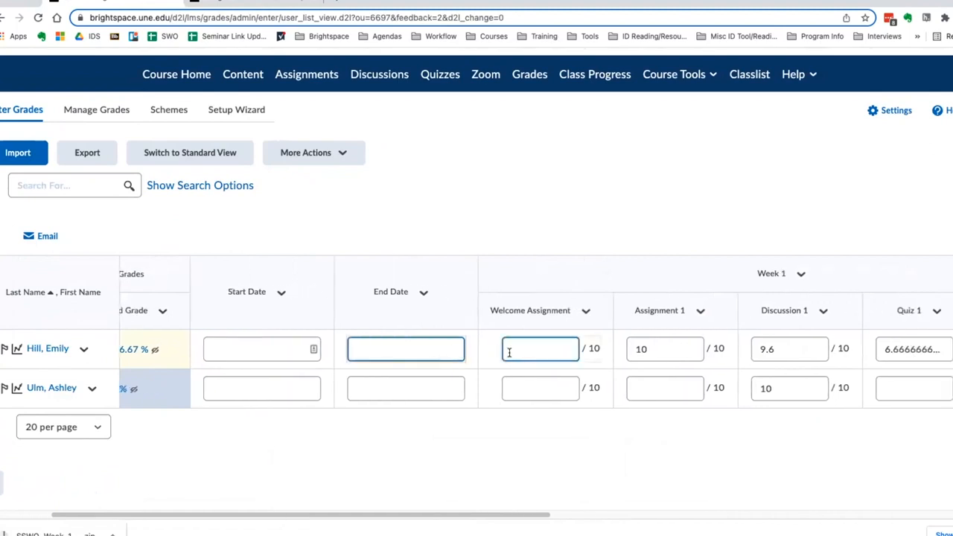
{"action": "left_click", "coordinate": [669, 348]}
{"action": "left_click", "coordinate": [674, 387]}
- Go through both students' Discussion 1 and Quiz 1 grade fields without editing
{"action": "scroll", "coordinate": [672, 384], "scroll_direction": "right", "scroll_amount": 2}
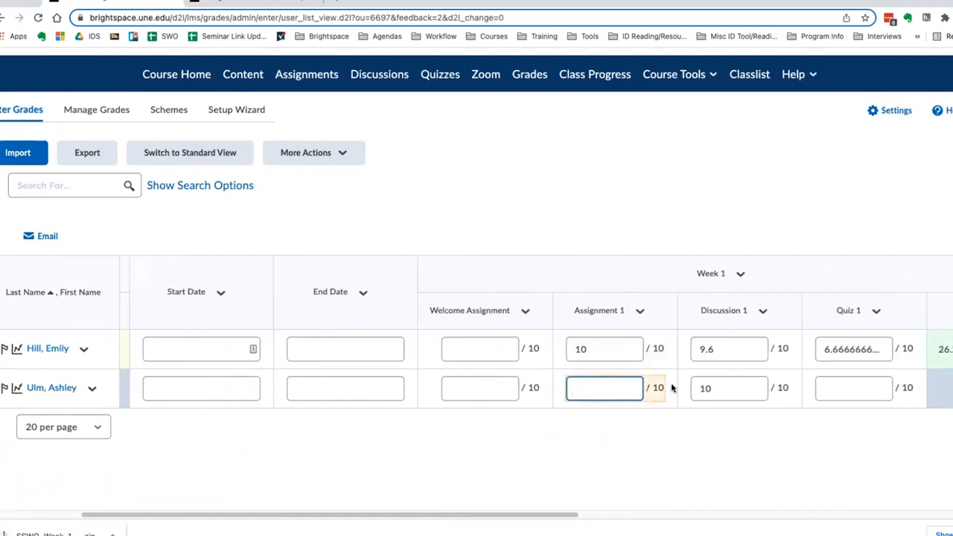
{"action": "left_click", "coordinate": [688, 353]}
{"action": "left_click", "coordinate": [700, 389]}
{"action": "left_click", "coordinate": [780, 386]}
{"action": "left_click", "coordinate": [787, 349]}
{"action": "scroll", "coordinate": [786, 355], "scroll_direction": "right", "scroll_amount": 1}
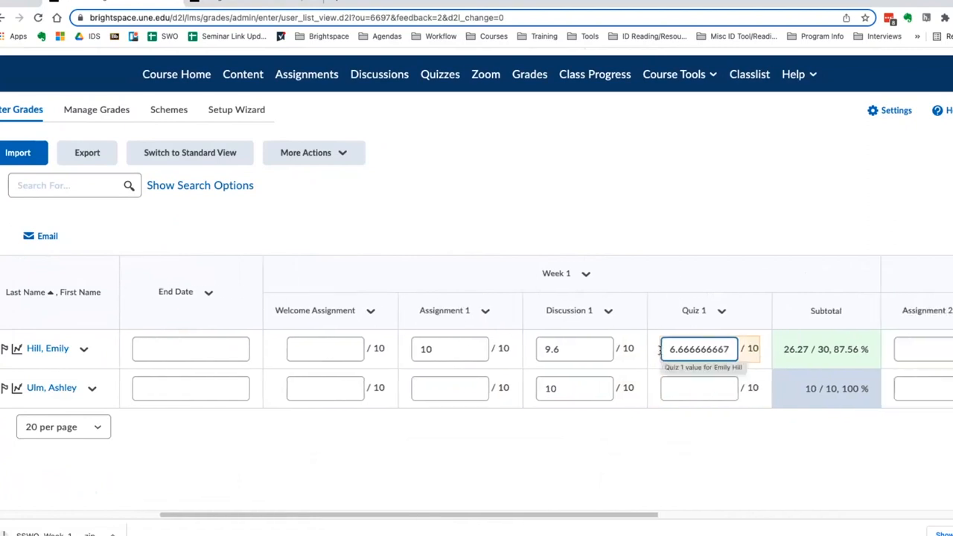
- Return to both students' Assignment 1 grade fields and look back over the first gradebook columns
{"action": "scroll", "coordinate": [587, 351], "scroll_direction": "left", "scroll_amount": 1}
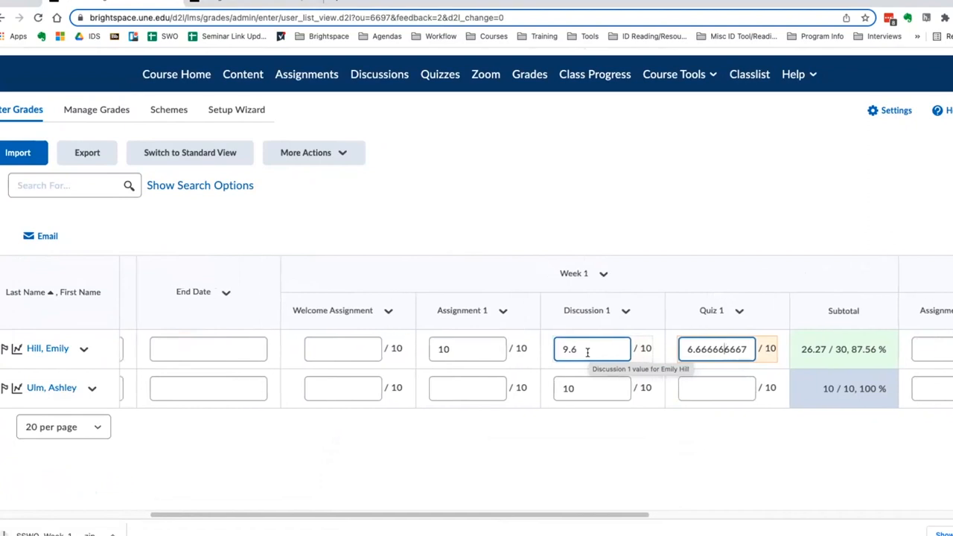
{"action": "scroll", "coordinate": [587, 352], "scroll_direction": "left", "scroll_amount": 1}
{"action": "left_click", "coordinate": [513, 387]}
{"action": "left_click", "coordinate": [493, 348]}
{"action": "left_click", "coordinate": [493, 398]}
{"action": "scroll", "coordinate": [474, 378], "scroll_direction": "left", "scroll_amount": 10}
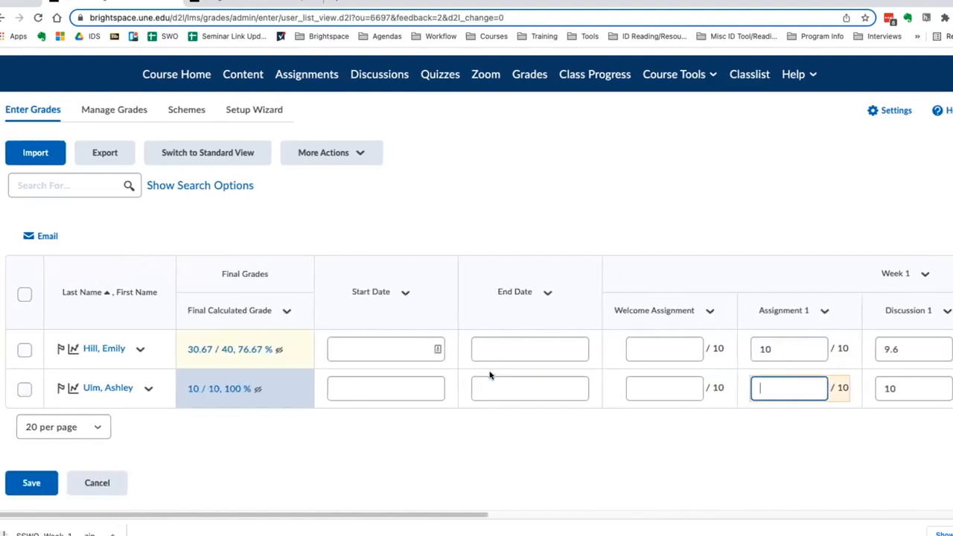
{"action": "scroll", "coordinate": [484, 374], "scroll_direction": "right", "scroll_amount": 1}
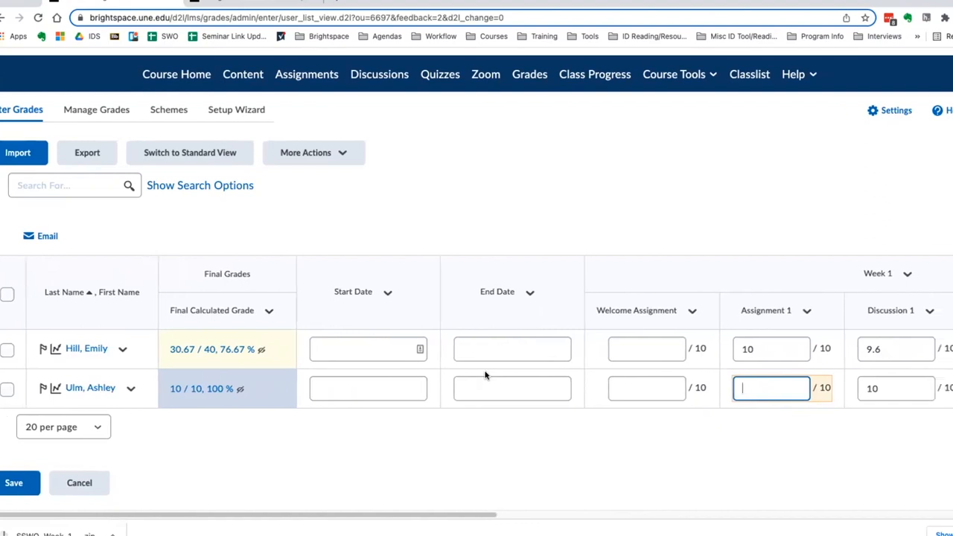
- Go through both students' Start Date and End Date fields, then leave them without entering anything
{"action": "left_click", "coordinate": [320, 281]}
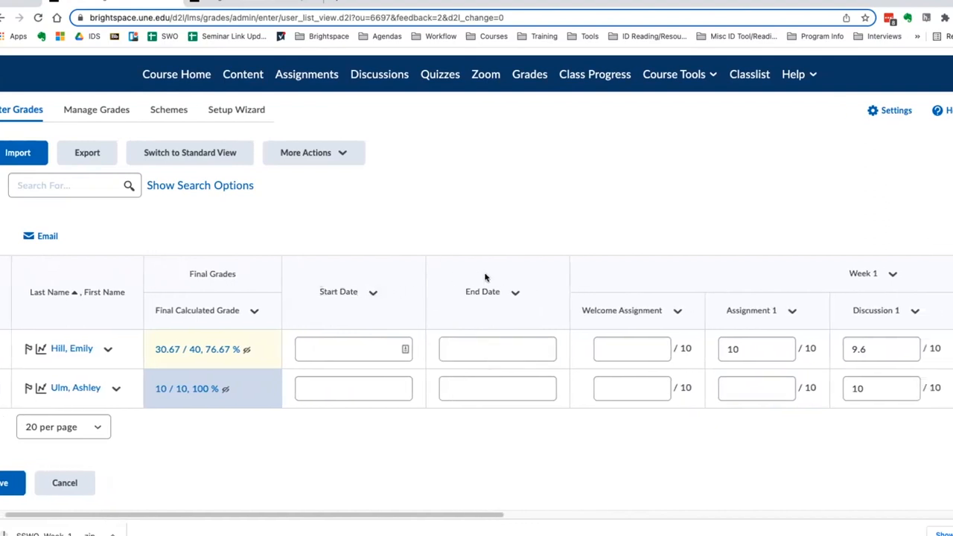
{"action": "left_click", "coordinate": [372, 344]}
{"action": "left_click", "coordinate": [372, 388]}
{"action": "left_click", "coordinate": [507, 351]}
{"action": "left_click", "coordinate": [503, 388]}
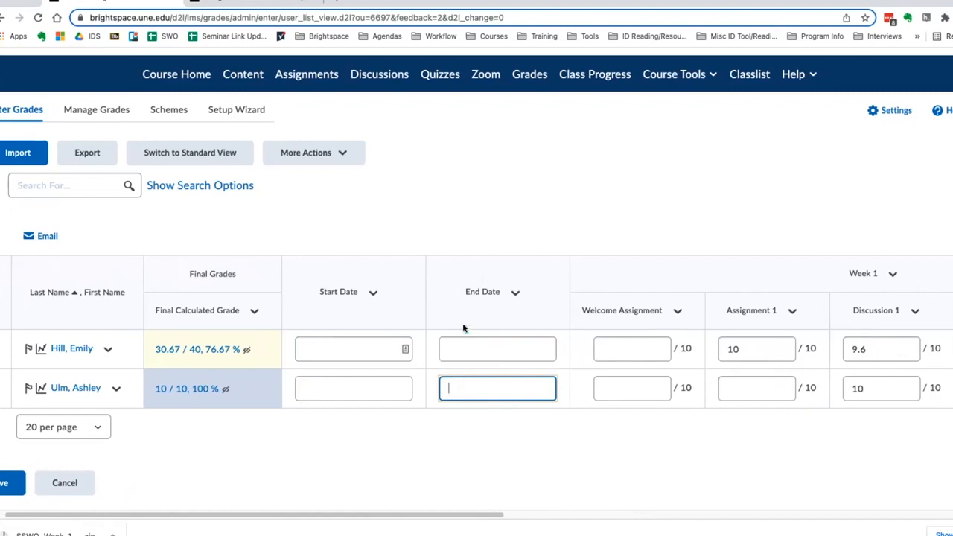
{"action": "left_click", "coordinate": [481, 217]}
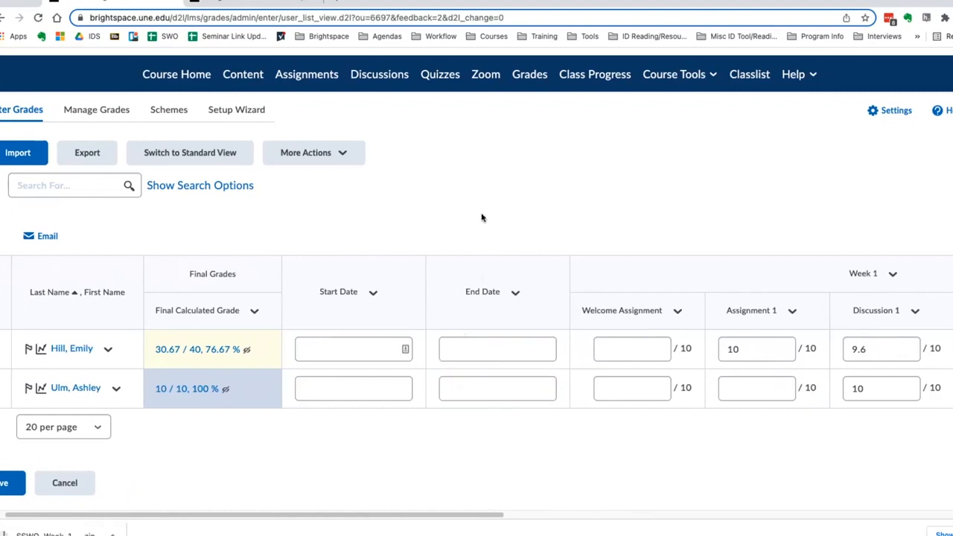
- Enter 1 as the first student's End Date value and save the grades
{"action": "scroll", "coordinate": [481, 217], "scroll_direction": "left", "scroll_amount": 2}
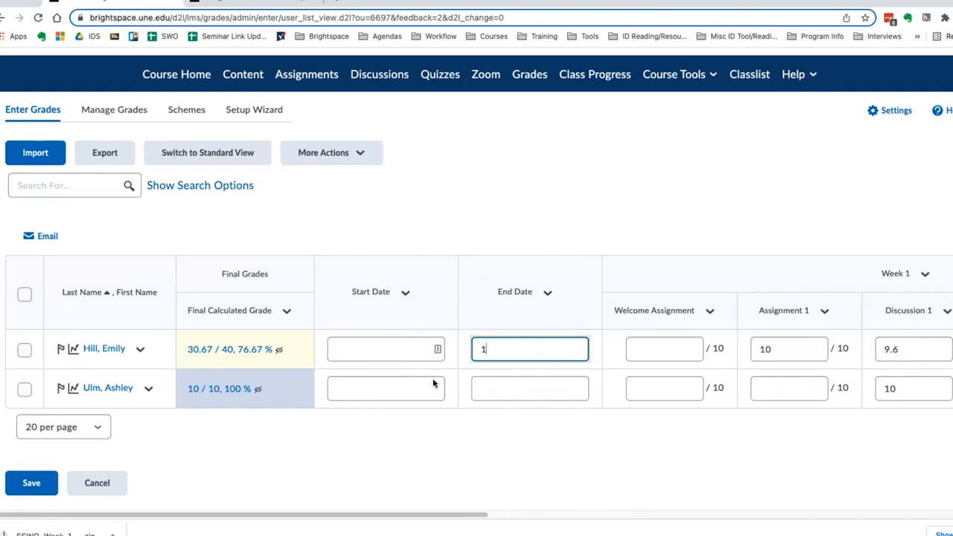
{"action": "left_click", "coordinate": [44, 483]}
{"action": "left_click", "coordinate": [426, 199]}
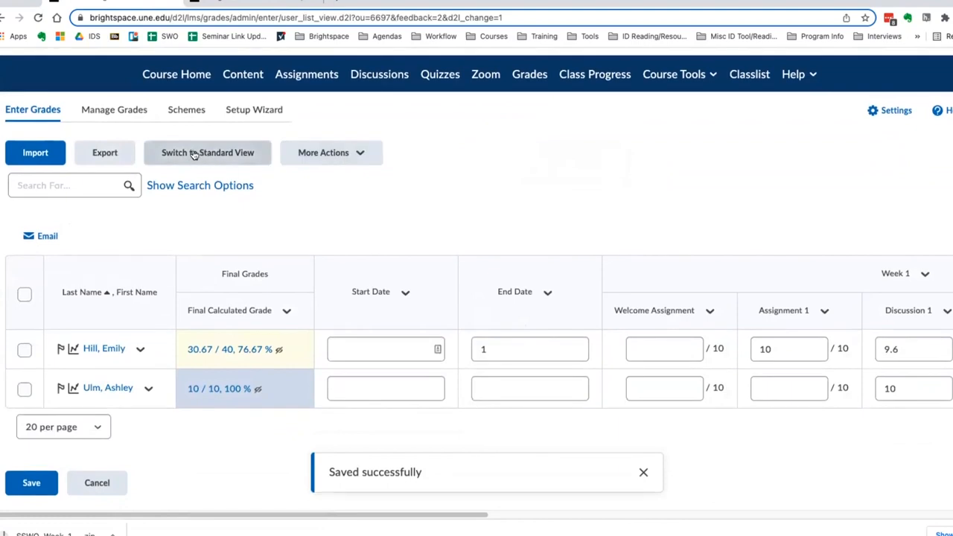
- Switch the gradebook back to the standard view and look over the End Date and Week 1 columns
{"action": "left_click", "coordinate": [203, 152]}
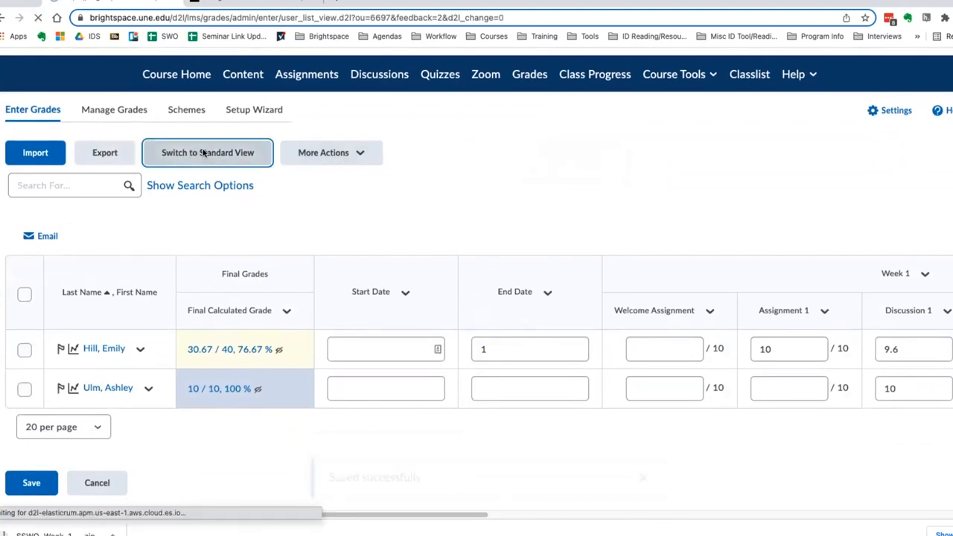
{"action": "scroll", "coordinate": [539, 340], "scroll_direction": "right", "scroll_amount": 3}
{"action": "scroll", "coordinate": [538, 340], "scroll_direction": "left", "scroll_amount": 3}
{"action": "scroll", "coordinate": [536, 340], "scroll_direction": "right", "scroll_amount": 3}
{"action": "scroll", "coordinate": [535, 338], "scroll_direction": "right", "scroll_amount": 5}
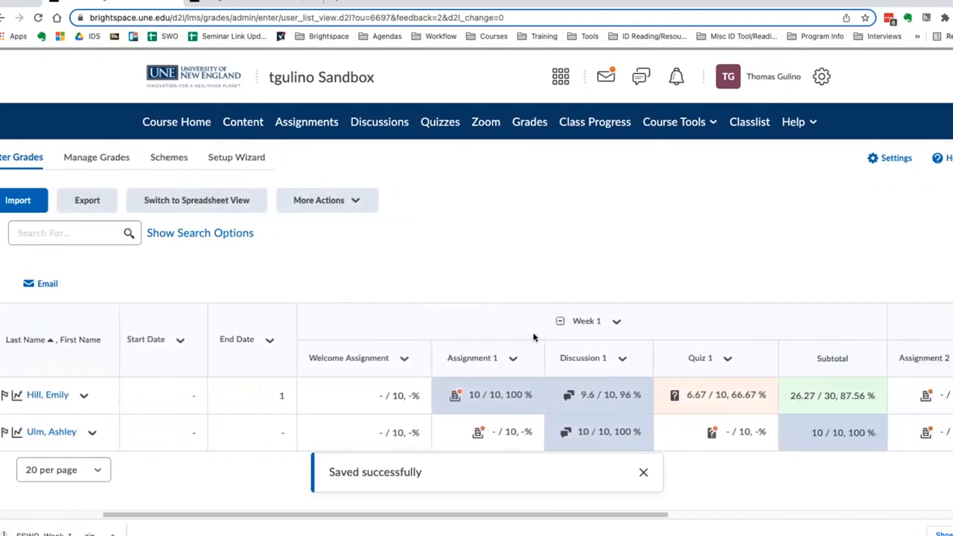